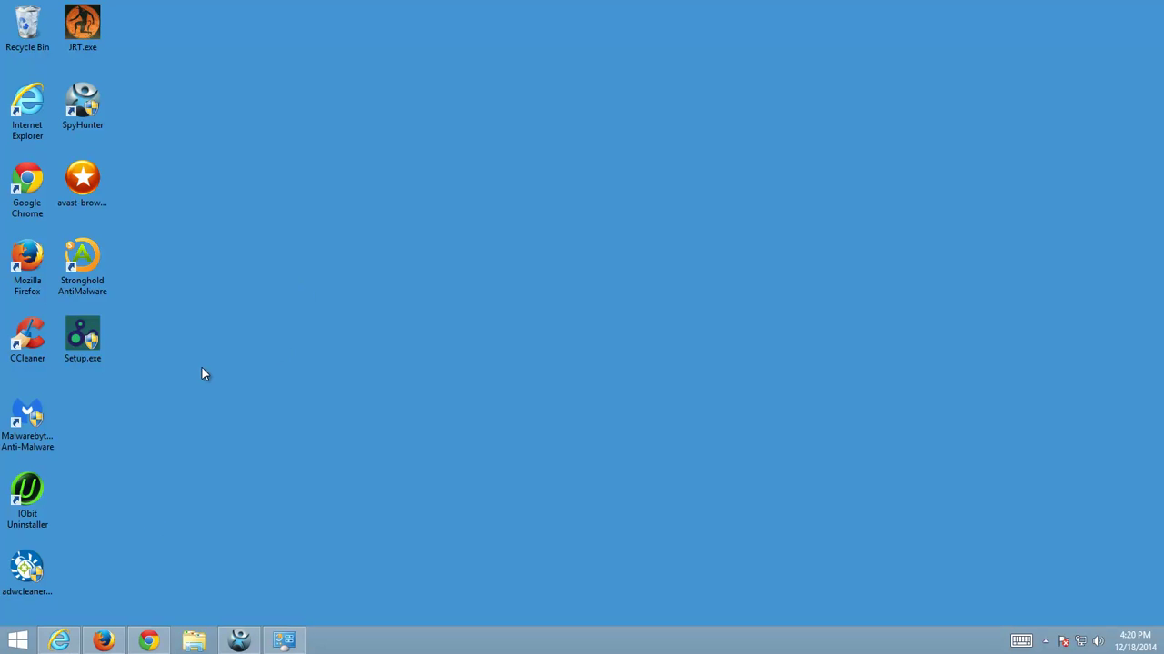
Restore the Internet Explorer window showing the Insta Share download page
{"action": "mouse_move", "coordinate": [59, 641]}
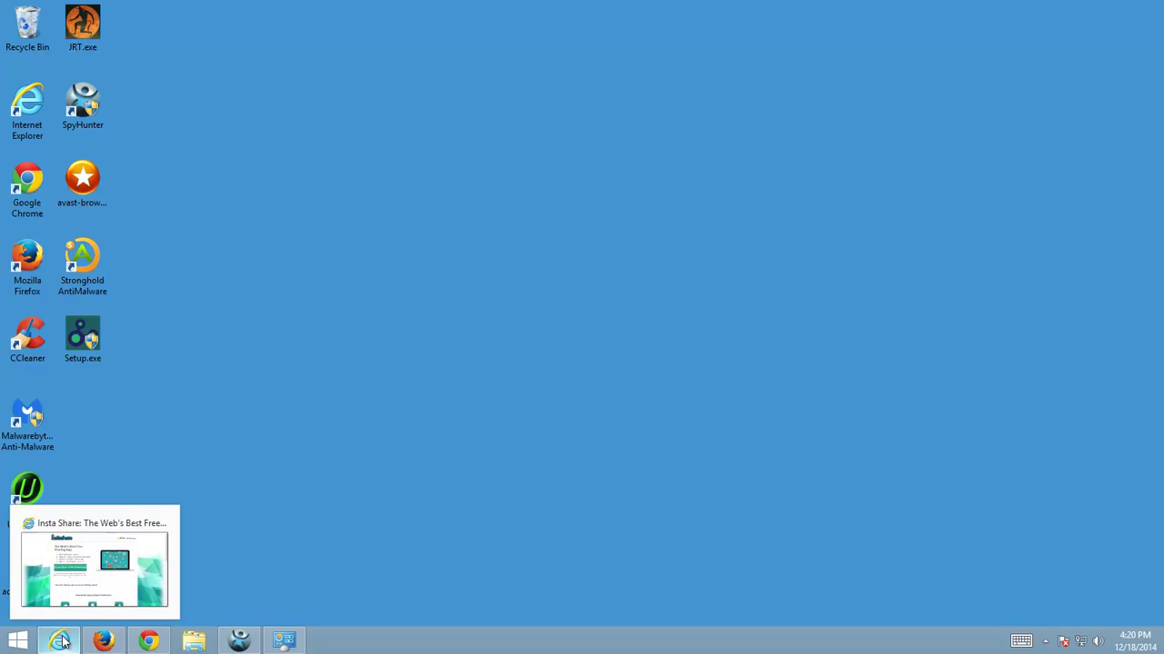
{"action": "left_click", "coordinate": [83, 338]}
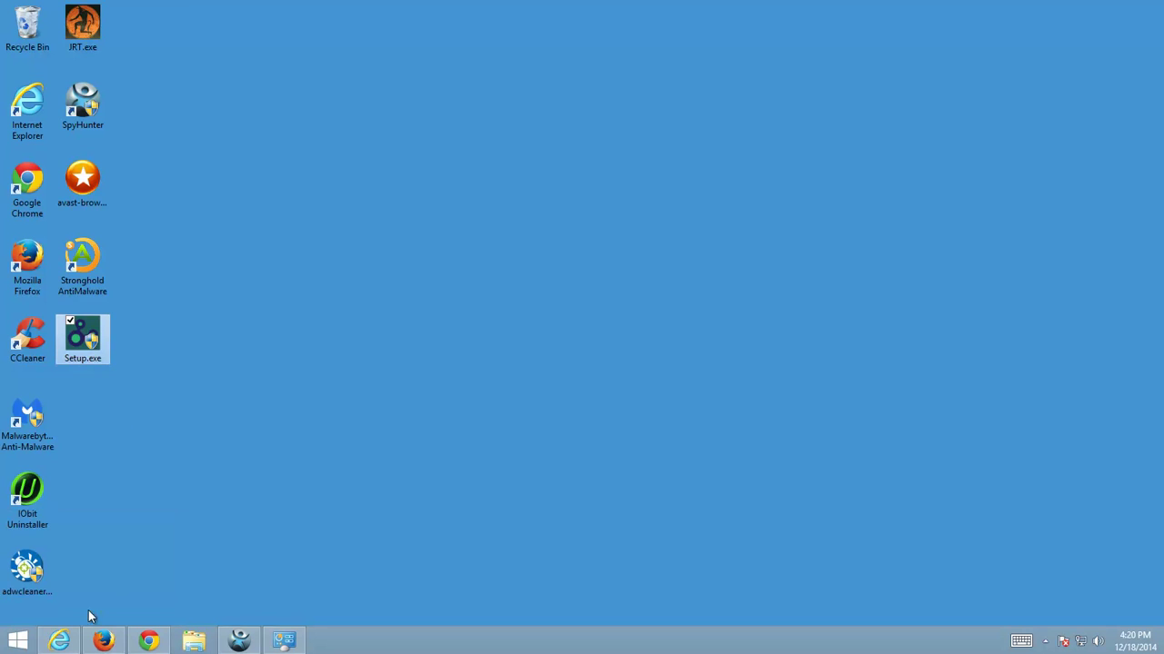
{"action": "left_click", "coordinate": [60, 642]}
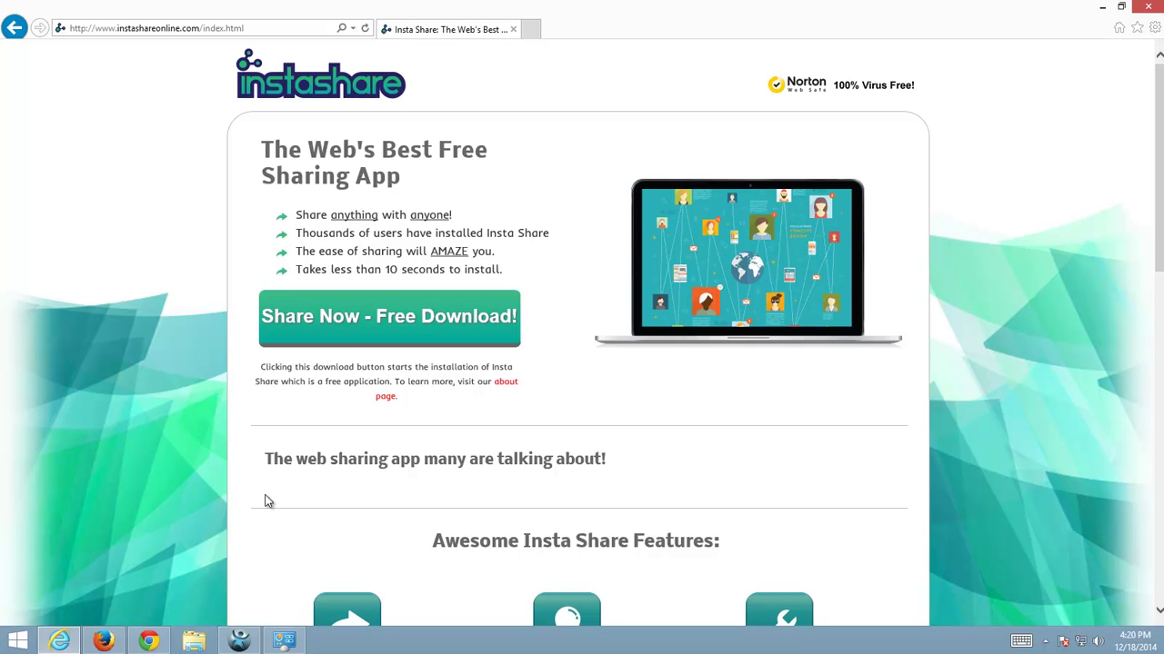
On Chrome's Amazon Laptops & Tablets page, select the word 'right' and open the injected Share to menu
{"action": "left_click", "coordinate": [103, 641]}
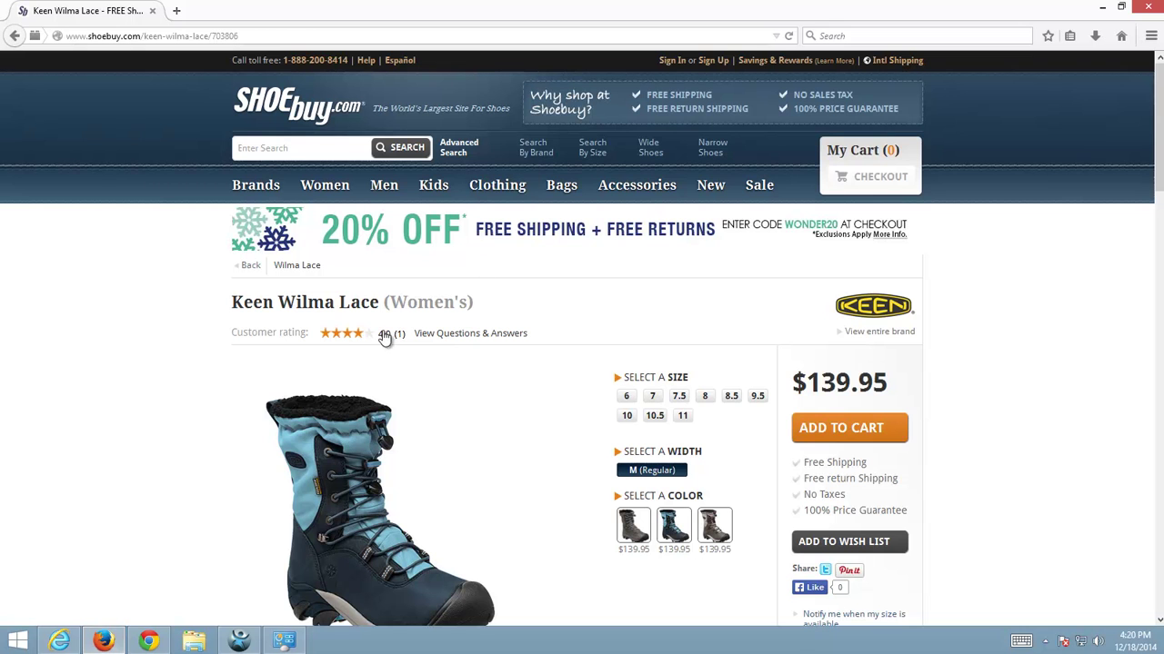
{"action": "left_click", "coordinate": [150, 641]}
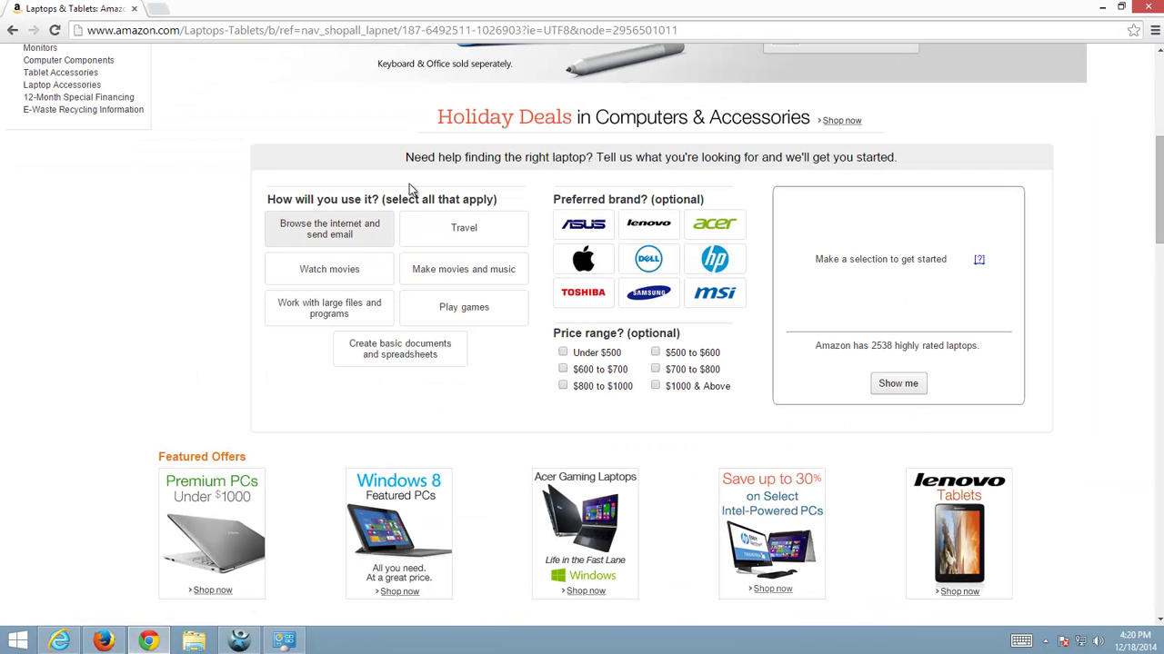
{"action": "scroll", "coordinate": [521, 377], "scroll_direction": "up", "scroll_amount": 3}
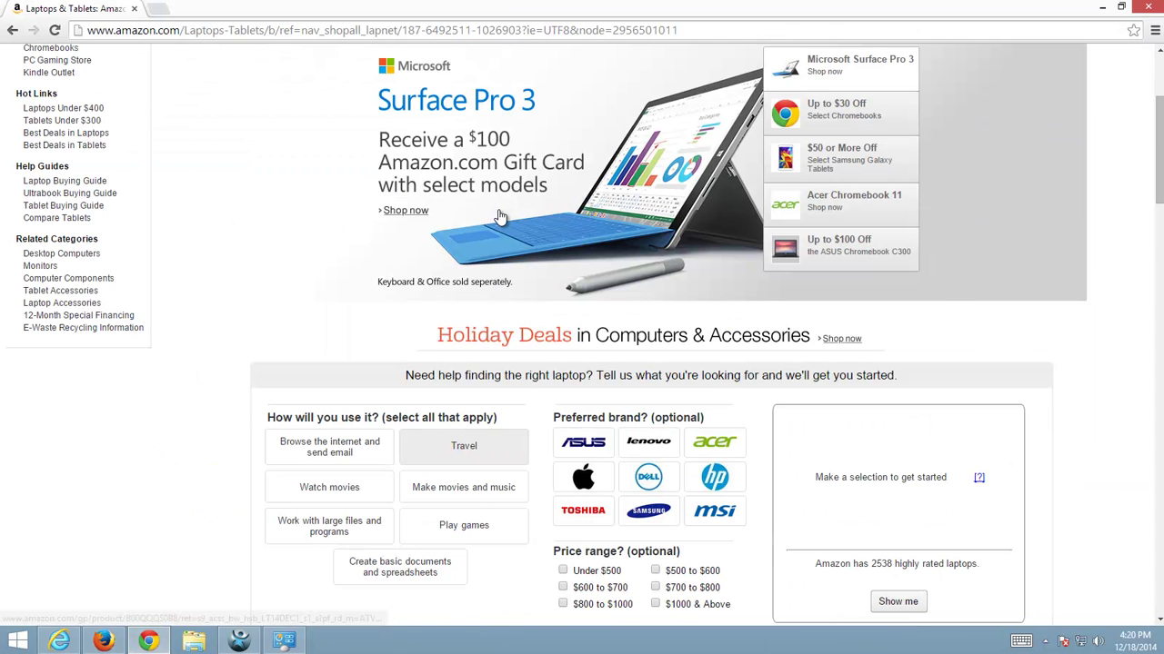
{"action": "double_click", "coordinate": [545, 375]}
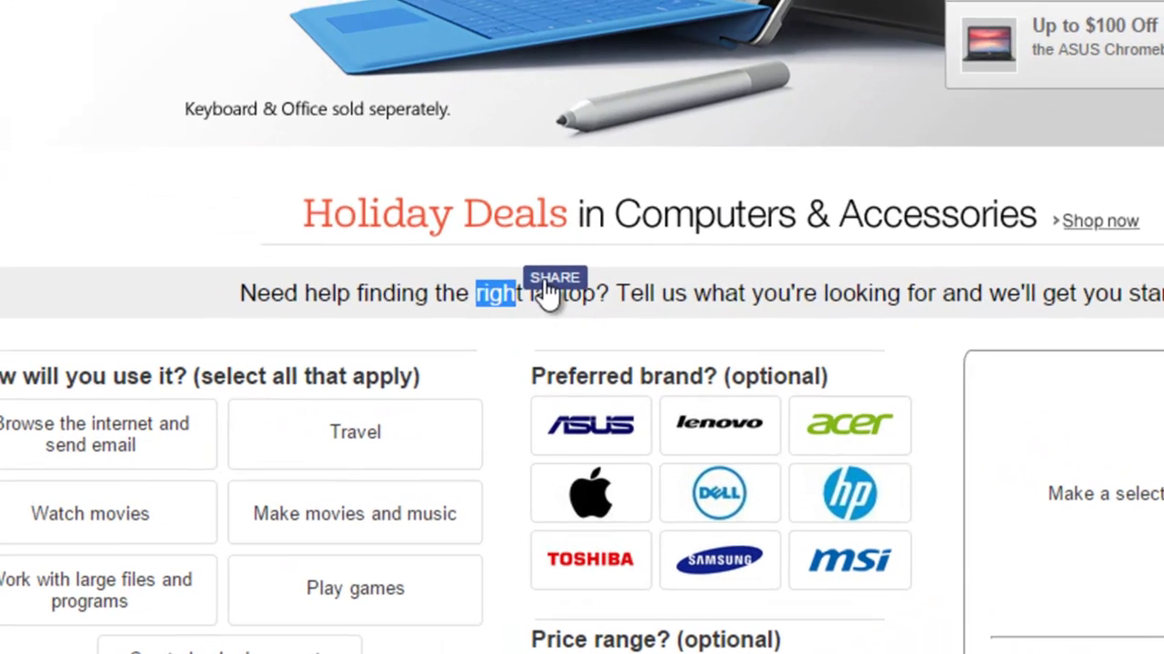
{"action": "left_click", "coordinate": [548, 283]}
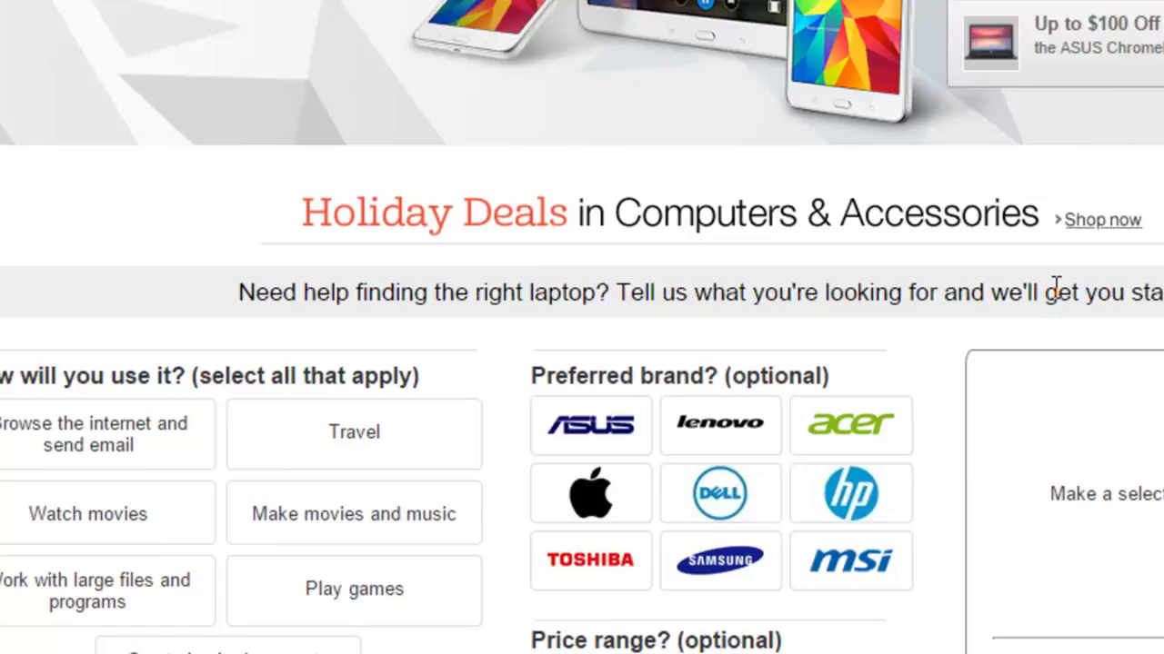
{"action": "scroll", "coordinate": [1055, 286], "scroll_direction": "down", "scroll_amount": 5}
{"action": "scroll", "coordinate": [1055, 291], "scroll_direction": "up", "scroll_amount": 9}
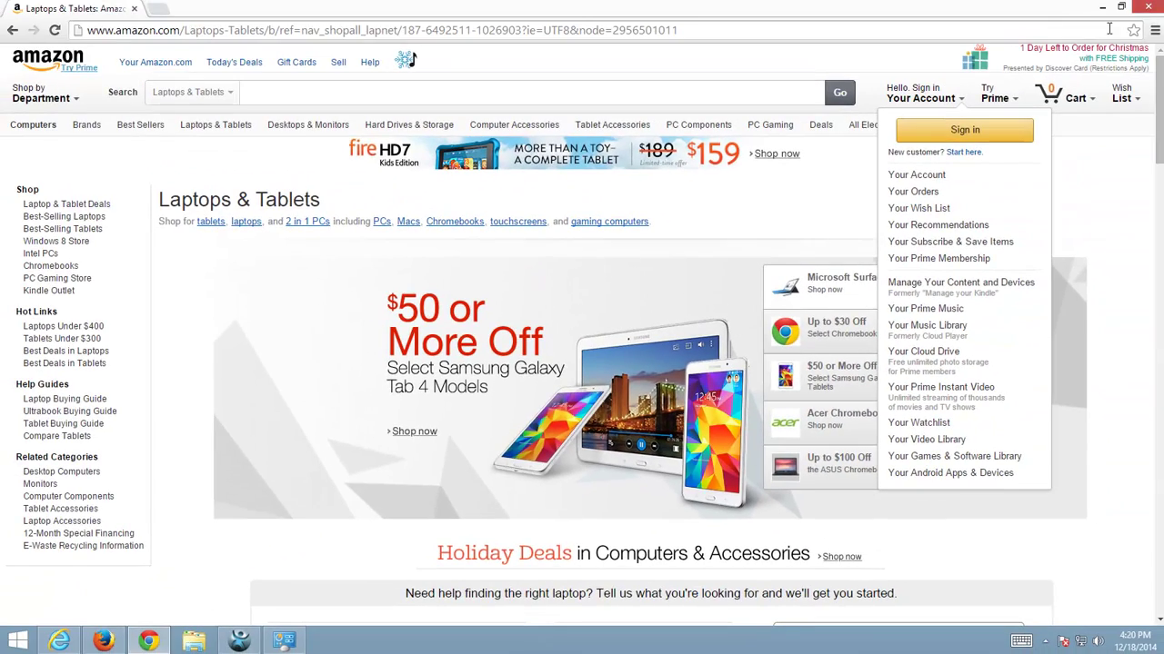
On Firefox's Keen Wilma Lace page, select 'Wilma' and open the SHARE sidebar
{"action": "left_click", "coordinate": [105, 641]}
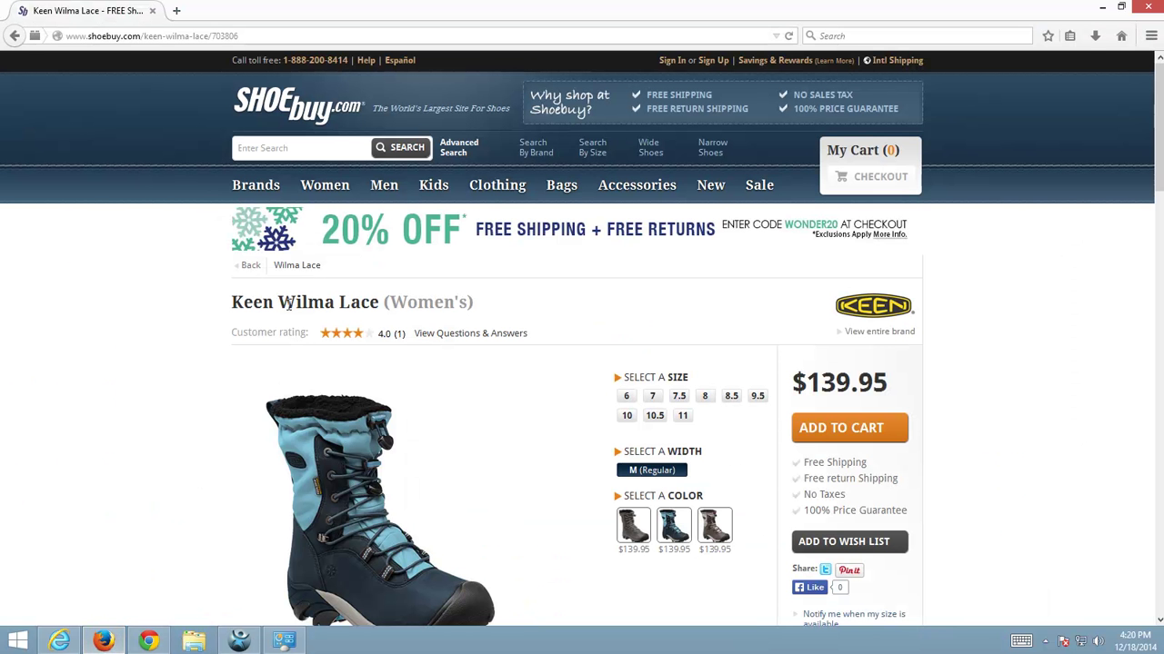
{"action": "double_click", "coordinate": [328, 302]}
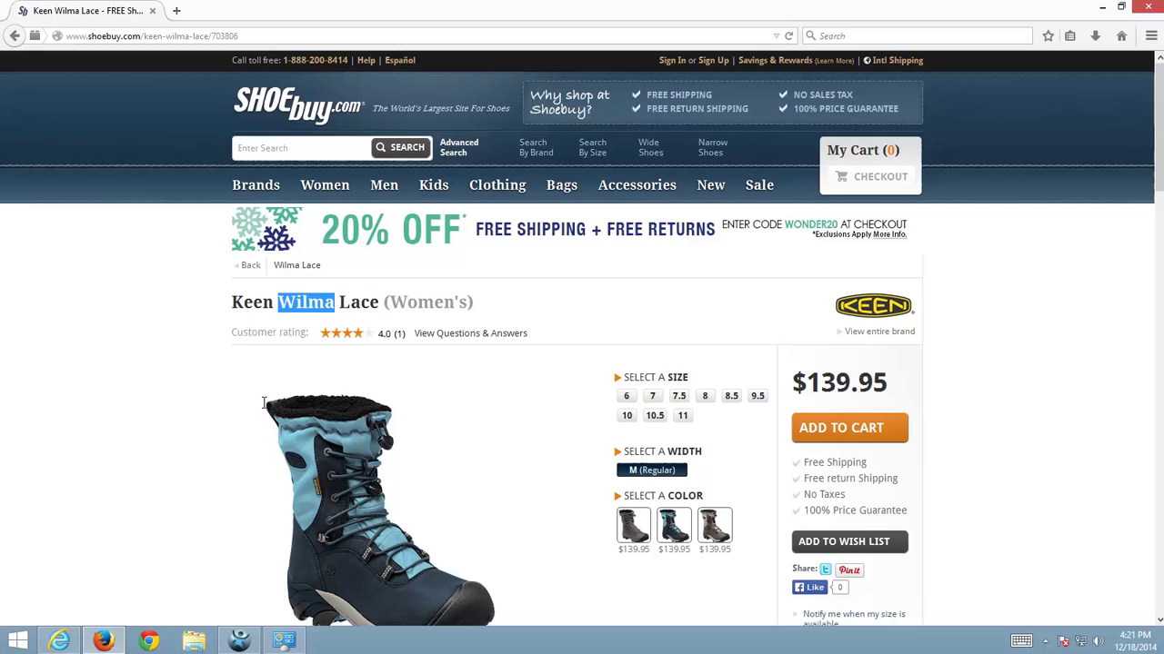
{"action": "scroll", "coordinate": [300, 338], "scroll_direction": "down", "scroll_amount": 3}
{"action": "scroll", "coordinate": [337, 197], "scroll_direction": "up", "scroll_amount": 3}
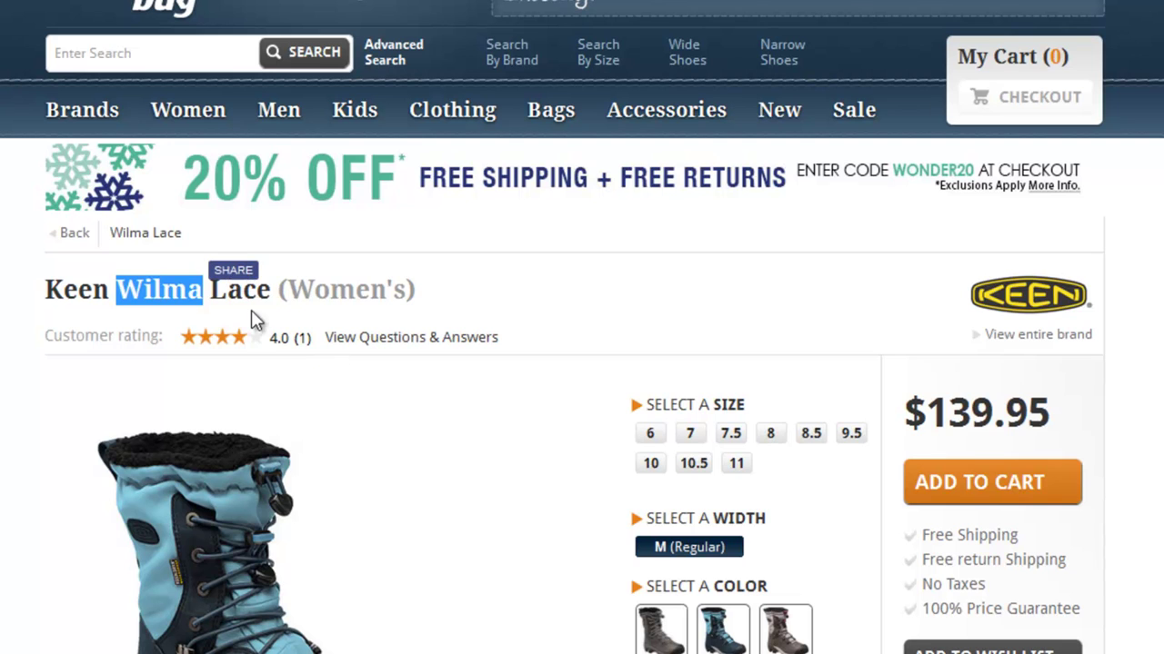
{"action": "left_click", "coordinate": [330, 318]}
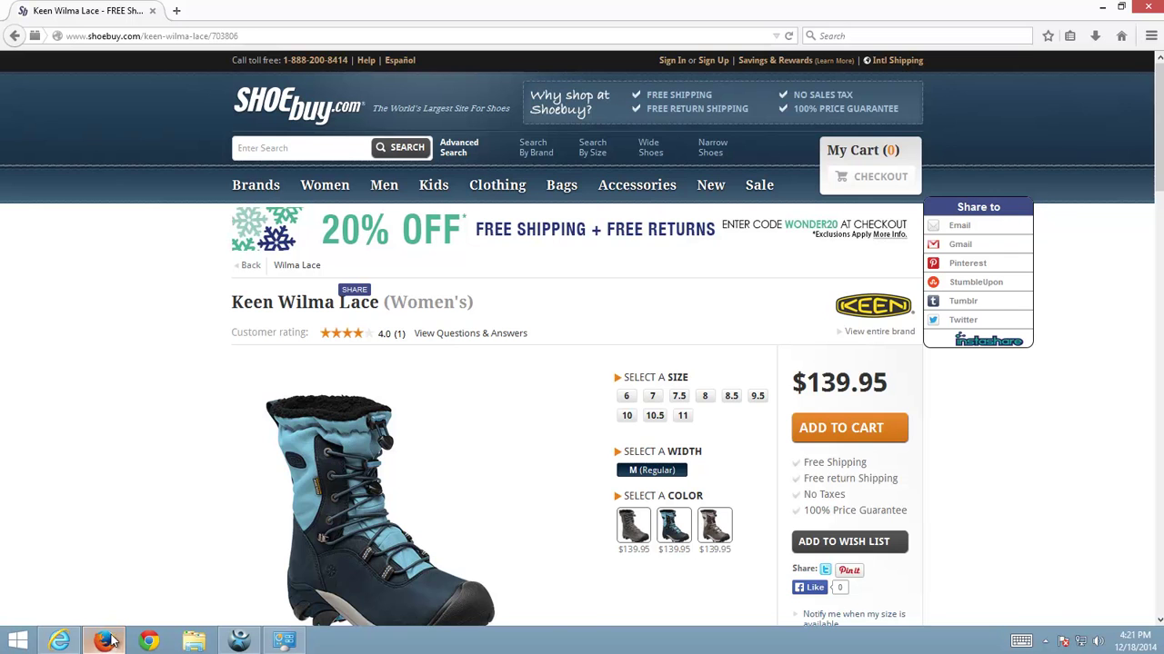
{"action": "scroll", "coordinate": [109, 641], "scroll_direction": "down", "scroll_amount": 3}
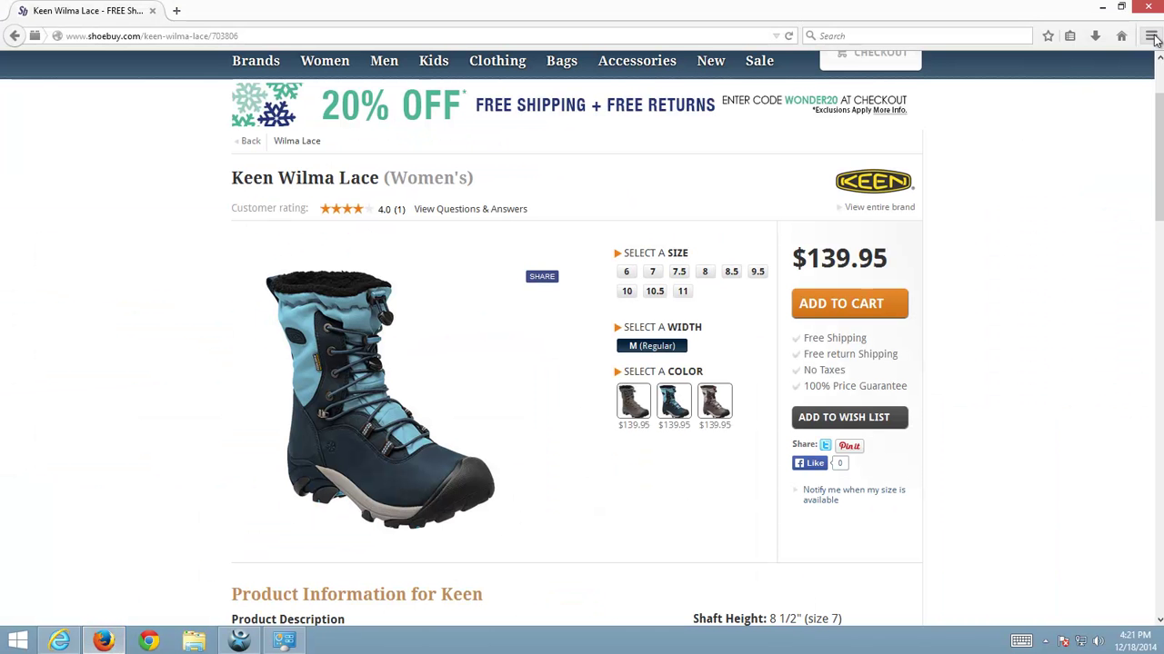
Close the Firefox and Internet Explorer windows and refresh the desktop
{"action": "left_click", "coordinate": [1141, 10]}
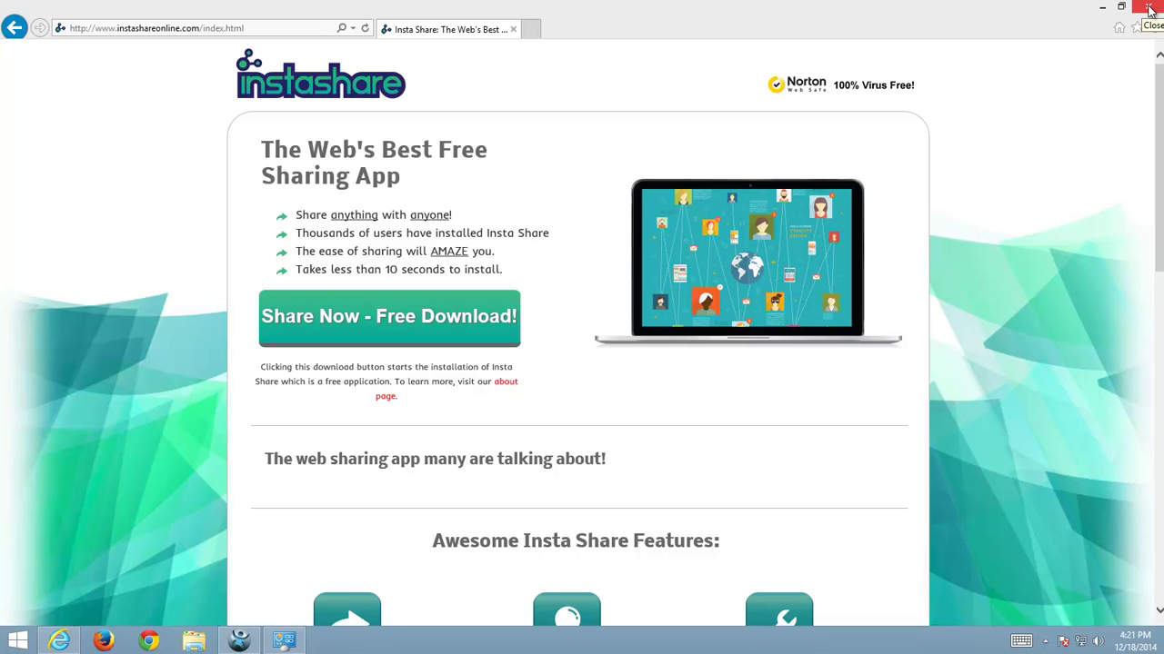
{"action": "left_click", "coordinate": [1149, 9]}
{"action": "right_click", "coordinate": [196, 267]}
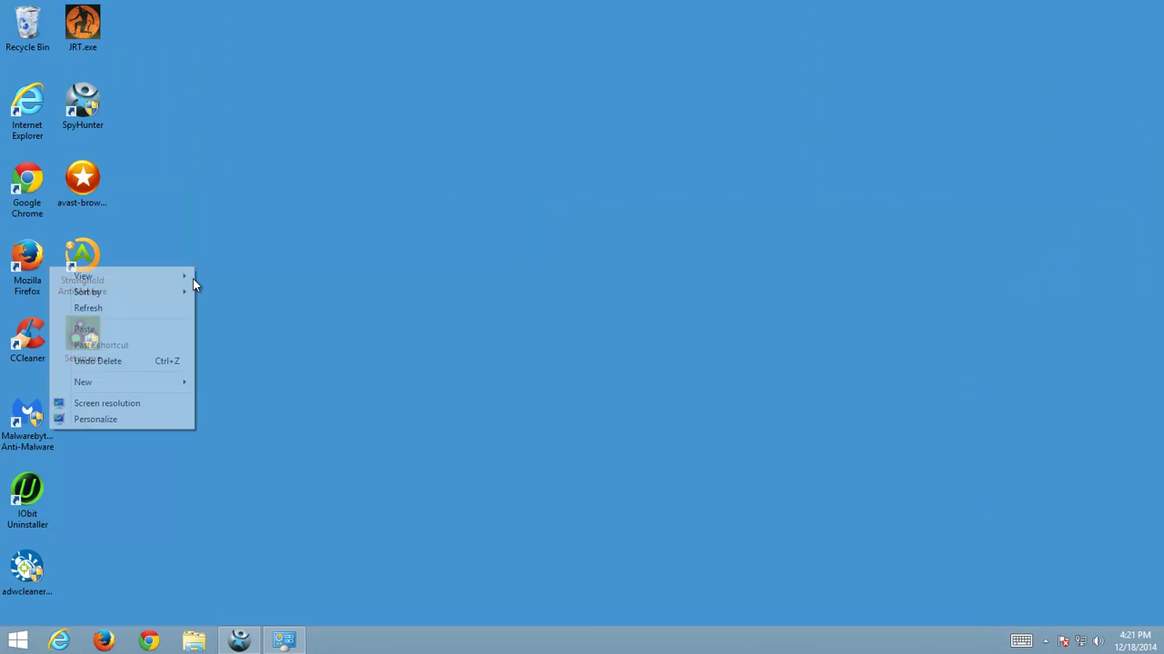
{"action": "left_click", "coordinate": [148, 315]}
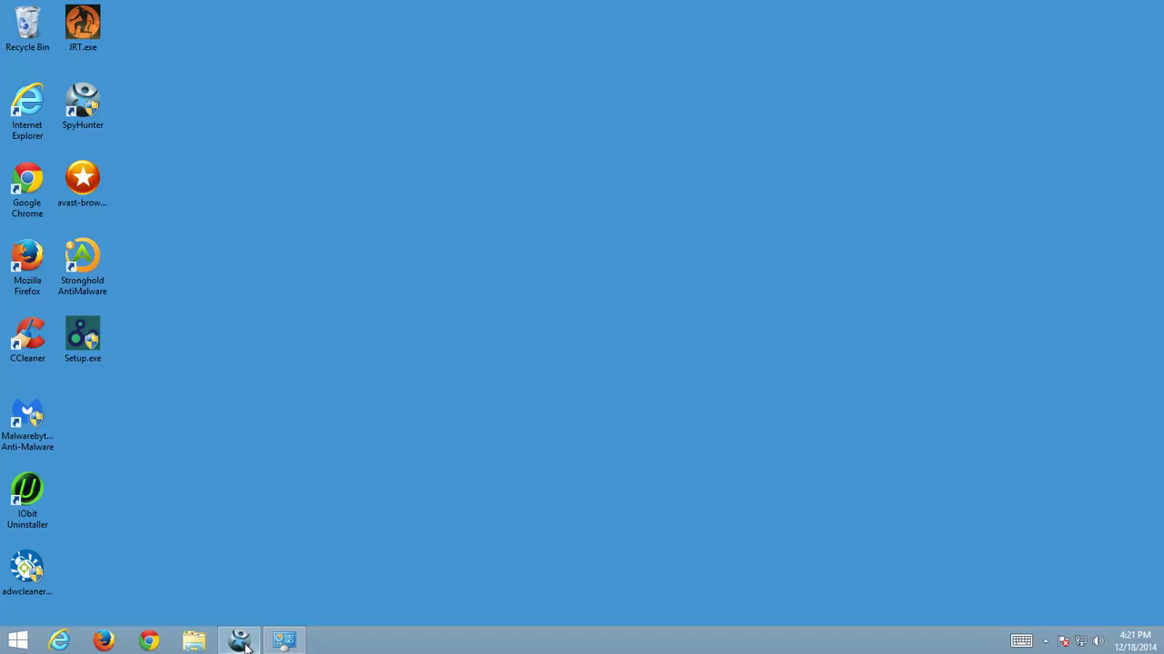
Browse to Local Disk (C:) in File Explorer and turn on Hidden items from the View tab
{"action": "left_click", "coordinate": [194, 641]}
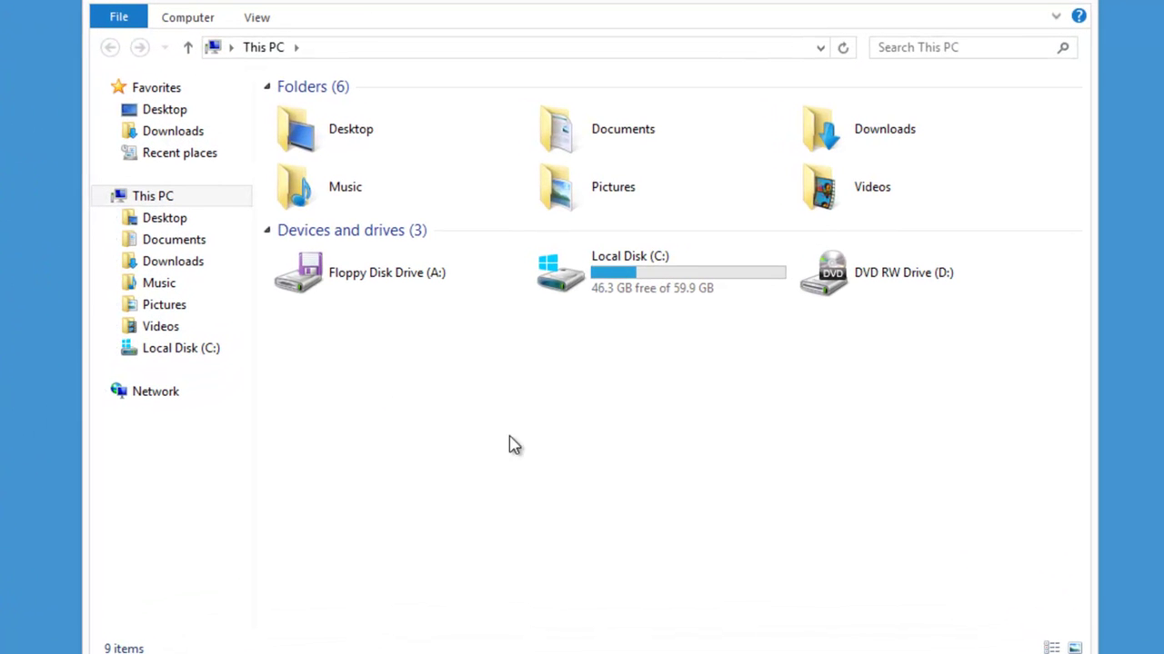
{"action": "double_click", "coordinate": [628, 286]}
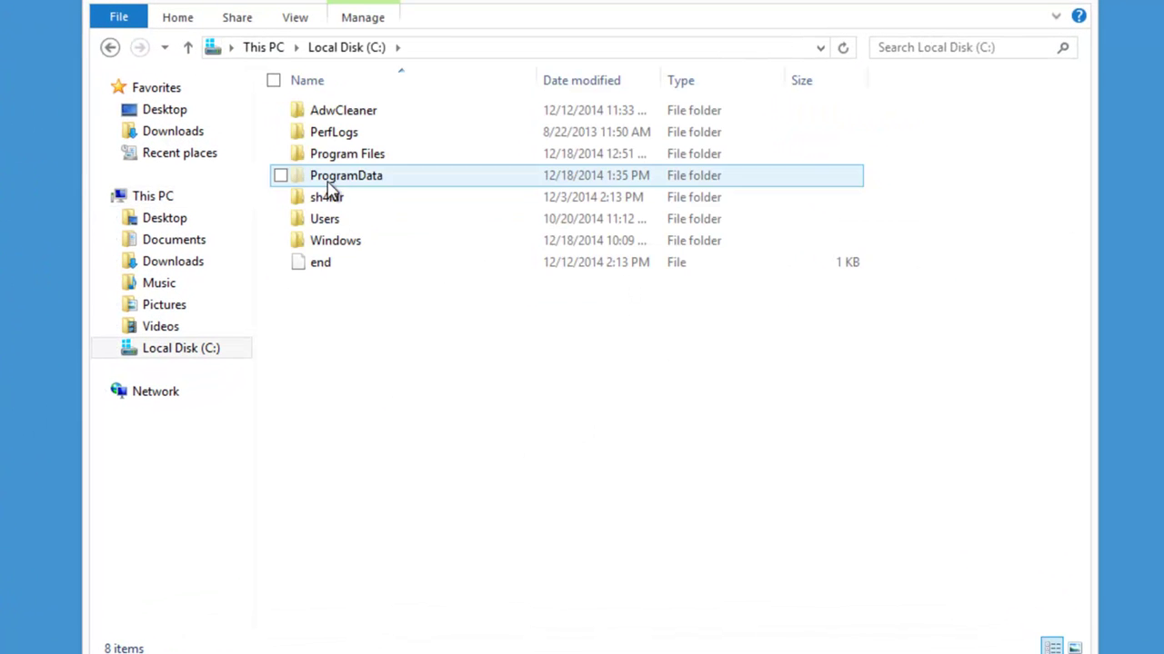
{"action": "left_click", "coordinate": [329, 182]}
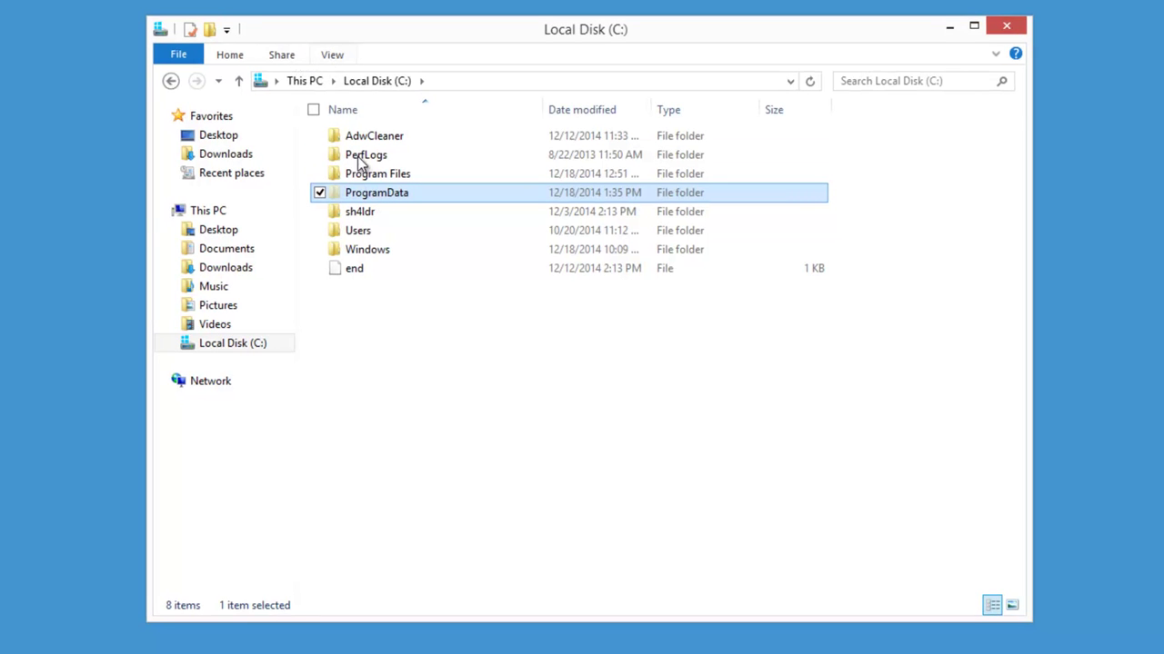
{"action": "left_click", "coordinate": [332, 56]}
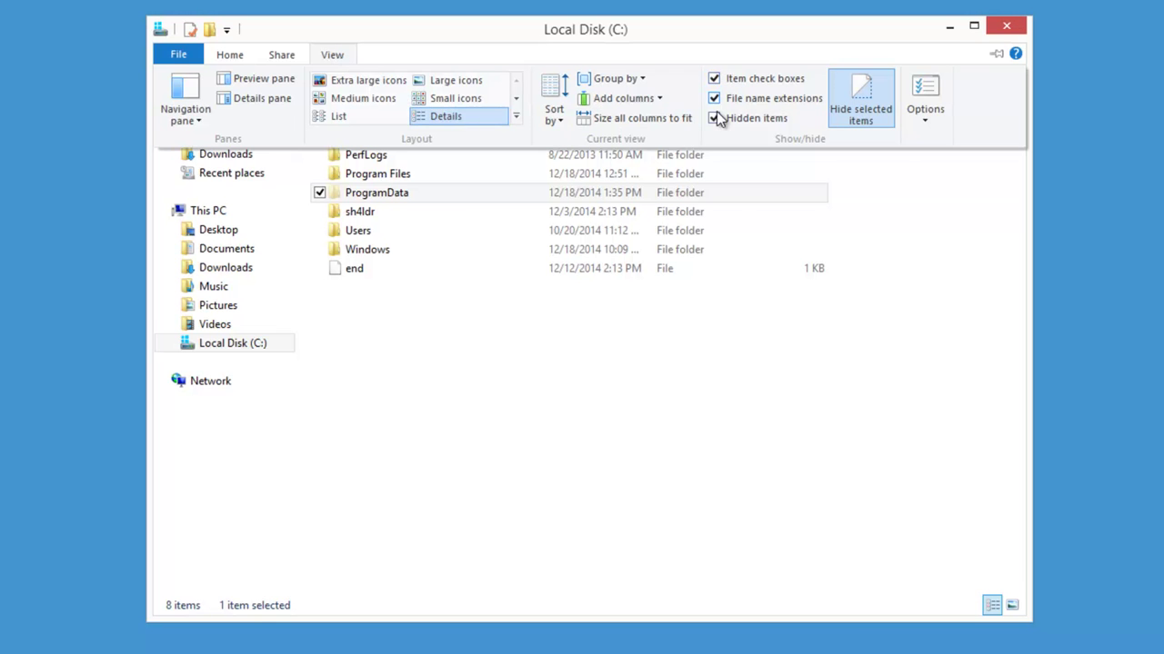
Open ProgramData\InstaShare and highlight InstaShare.dll, .exe, .ico, uninstall.exe and InstaShareService.exe
{"action": "double_click", "coordinate": [364, 194]}
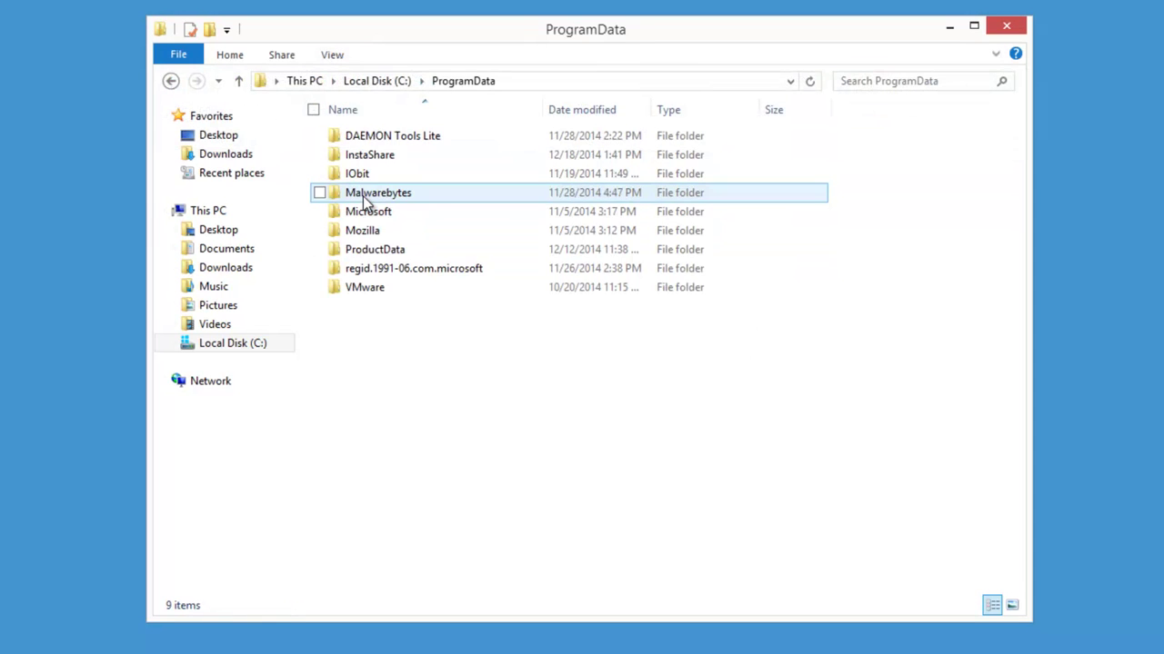
{"action": "double_click", "coordinate": [362, 157]}
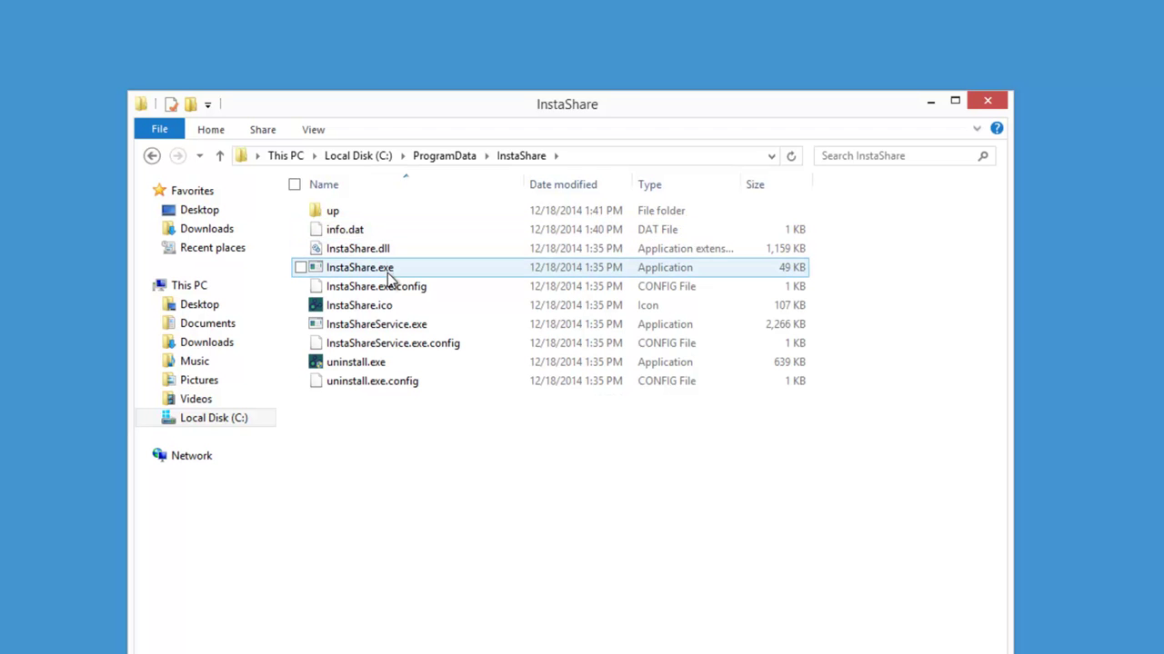
{"action": "left_click", "coordinate": [358, 251]}
{"action": "left_click", "coordinate": [347, 309]}
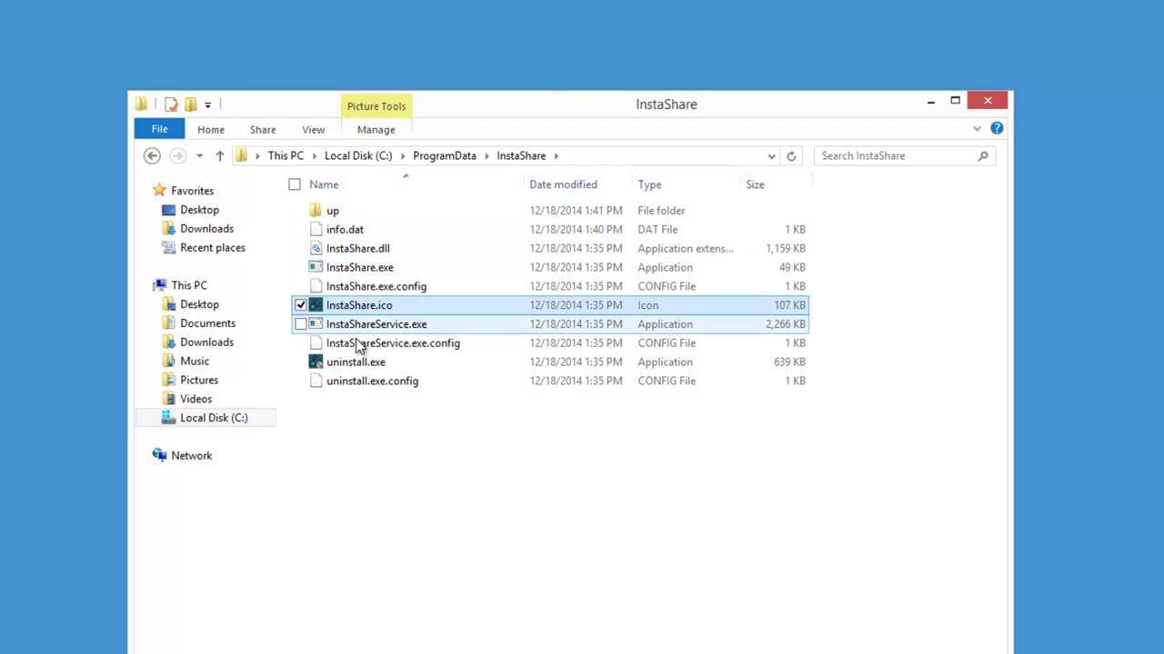
{"action": "left_click", "coordinate": [357, 363]}
{"action": "left_click", "coordinate": [335, 254]}
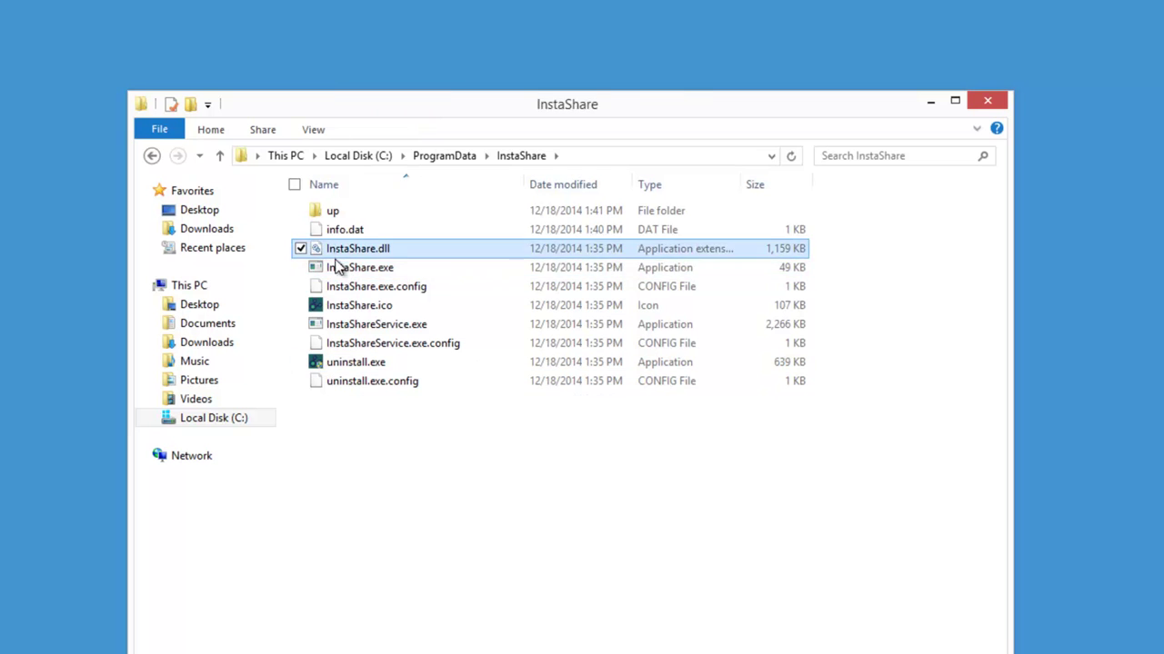
{"action": "left_click", "coordinate": [337, 271]}
{"action": "left_click", "coordinate": [334, 250]}
{"action": "left_click", "coordinate": [334, 268]}
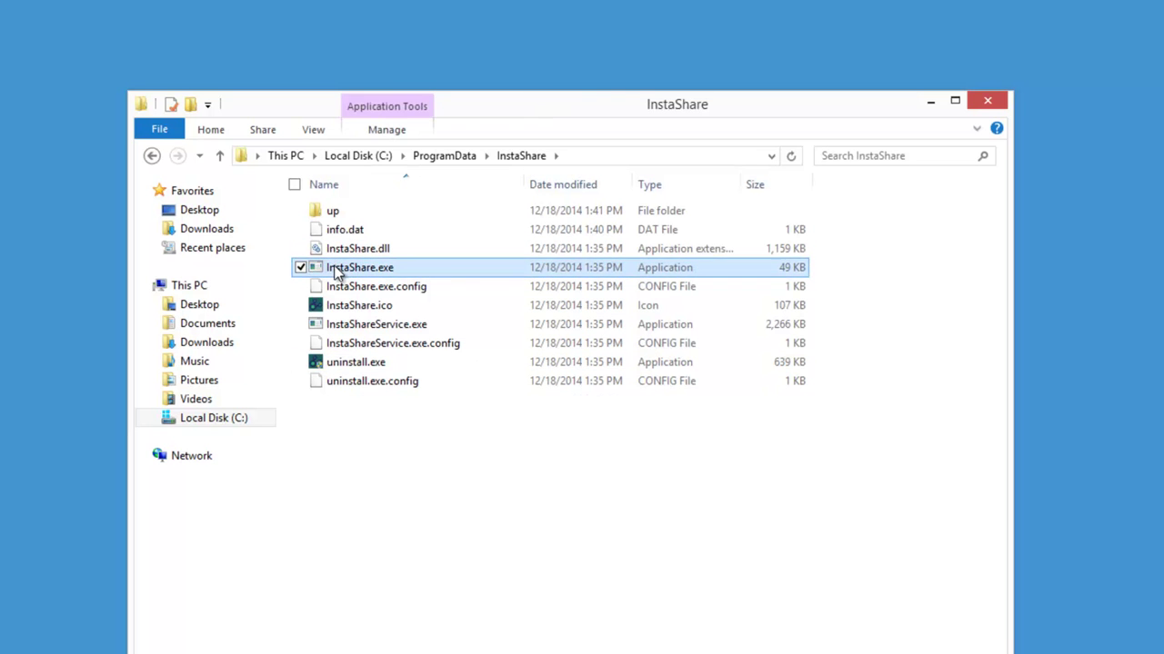
{"action": "left_click", "coordinate": [339, 306]}
{"action": "left_click", "coordinate": [358, 362]}
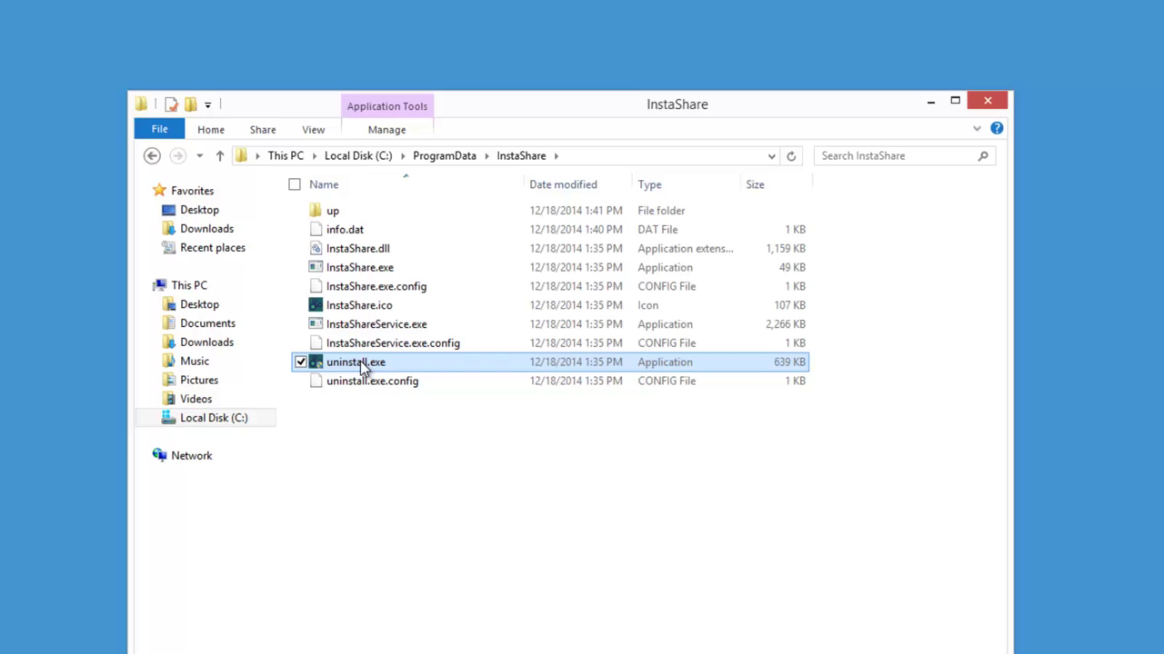
{"action": "left_click", "coordinate": [354, 320]}
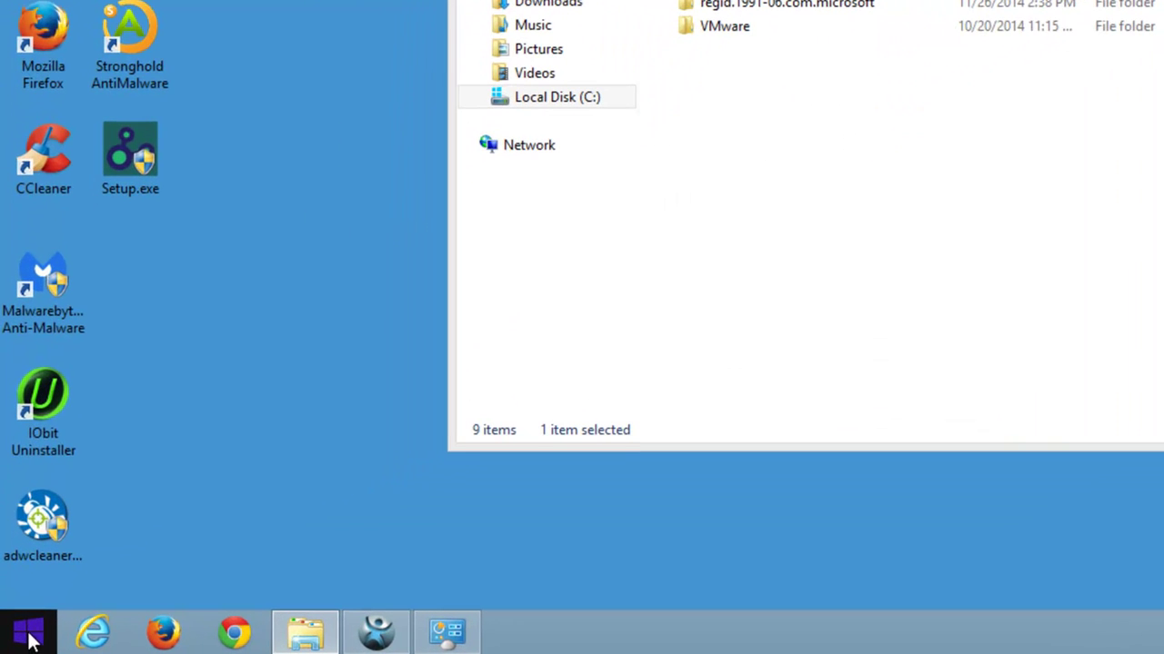
Uninstall InstaShare through Control Panel's Uninstall a program list
{"action": "right_click", "coordinate": [46, 627]}
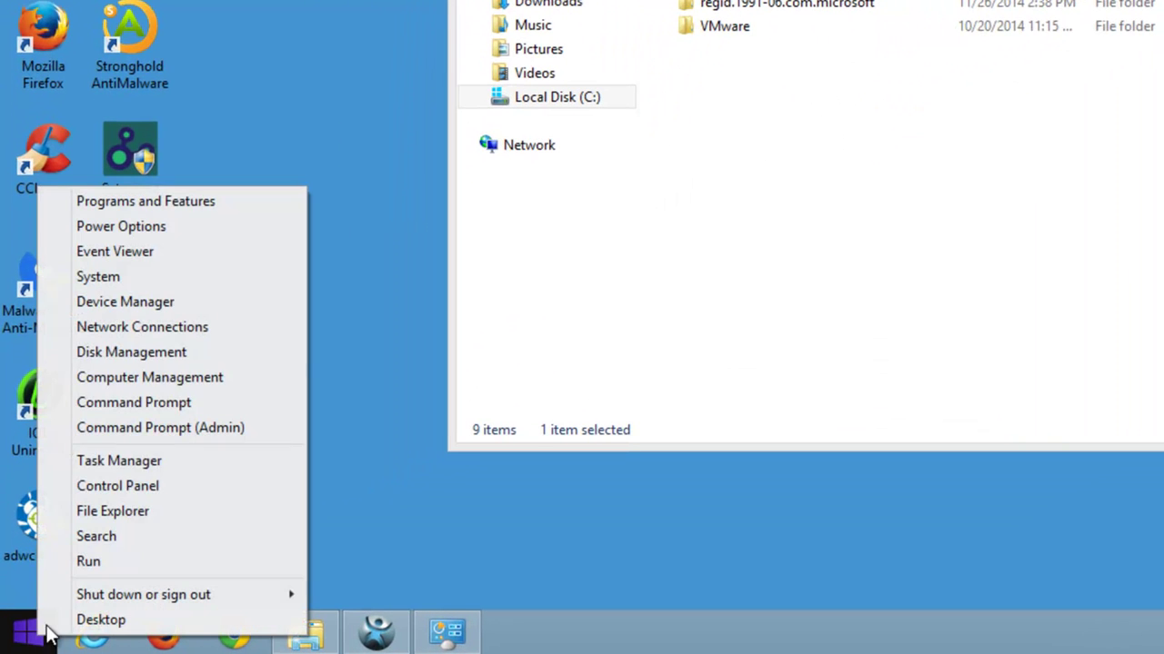
{"action": "left_click", "coordinate": [113, 485]}
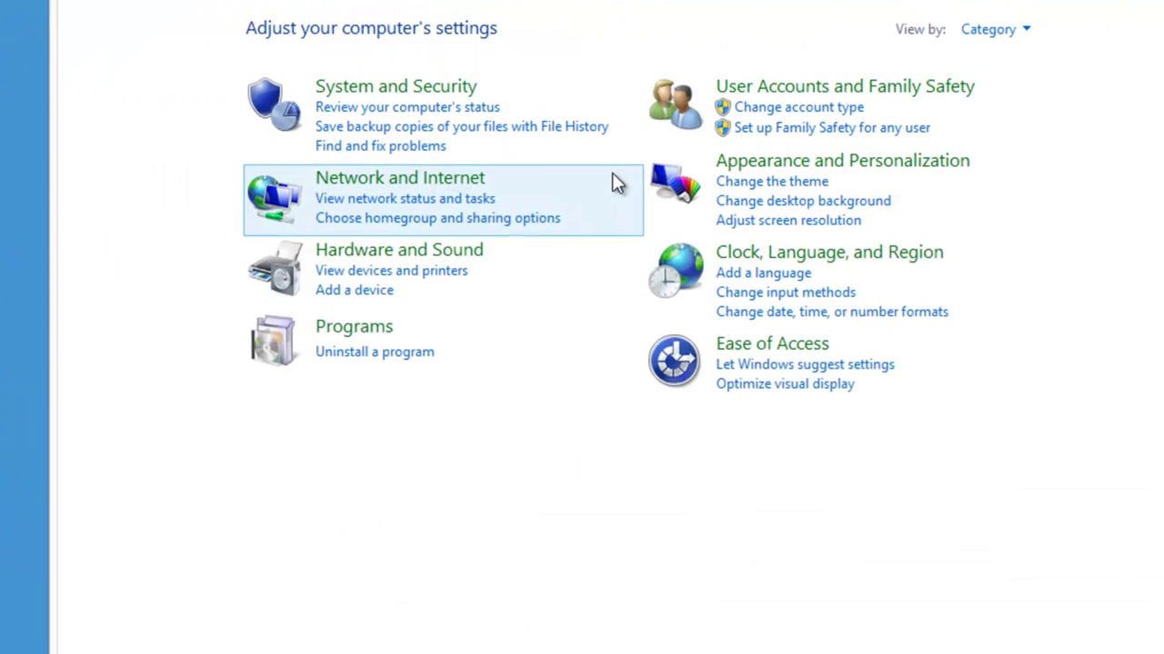
{"action": "left_click", "coordinate": [356, 352]}
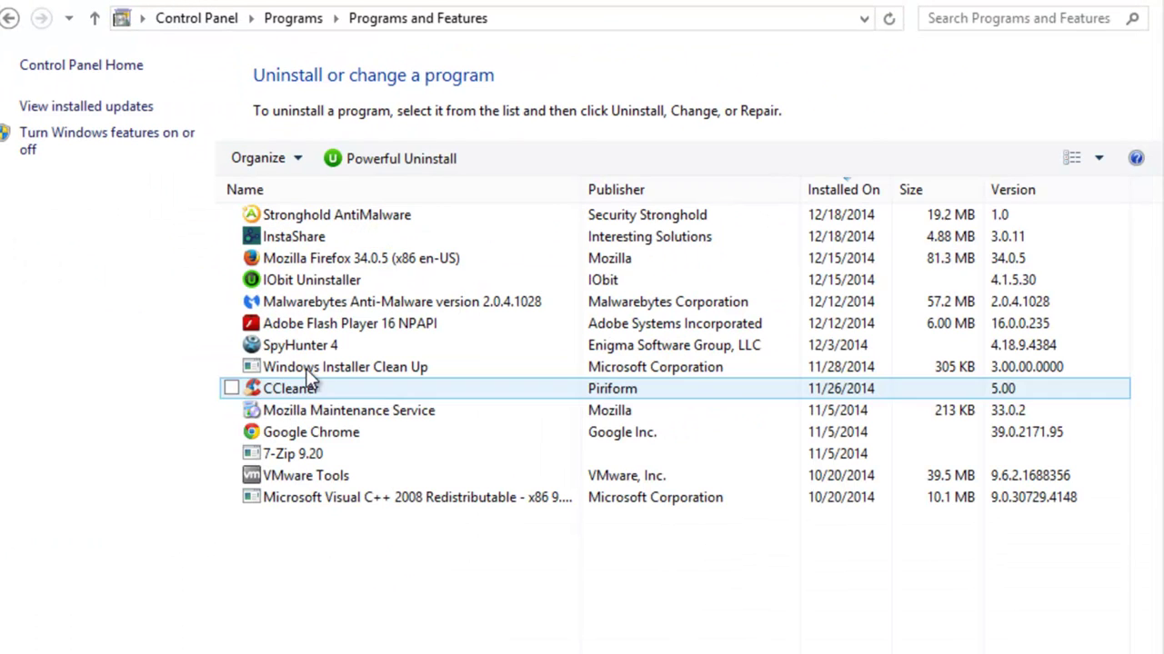
{"action": "left_click", "coordinate": [299, 241]}
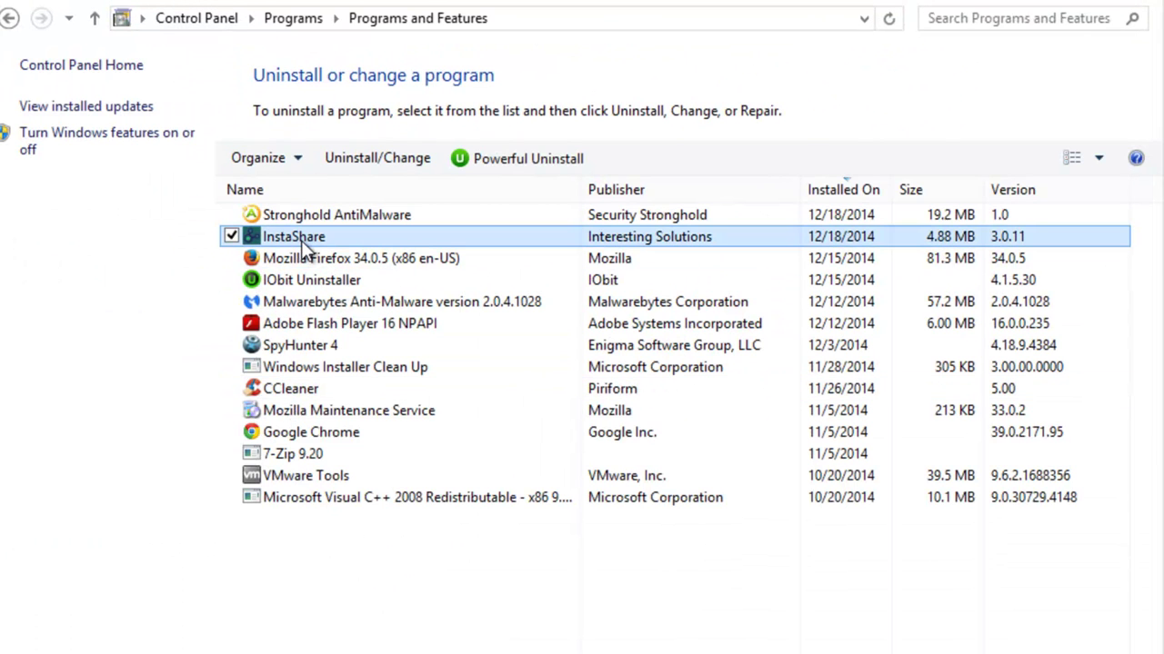
{"action": "left_click", "coordinate": [410, 157]}
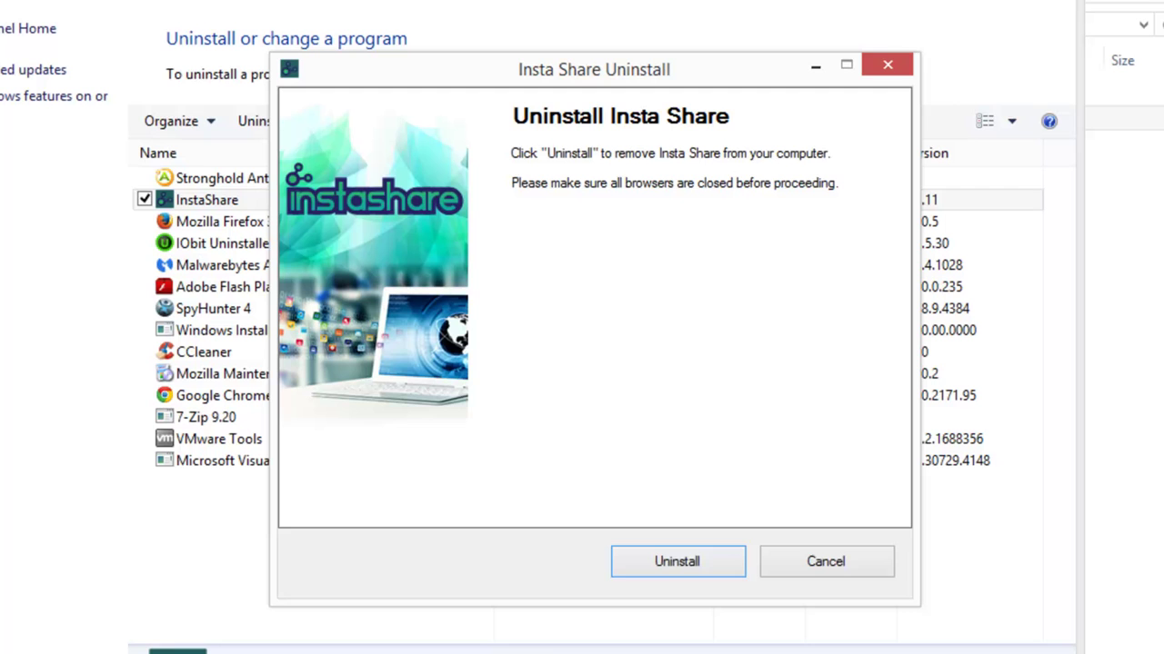
{"action": "left_click", "coordinate": [674, 563]}
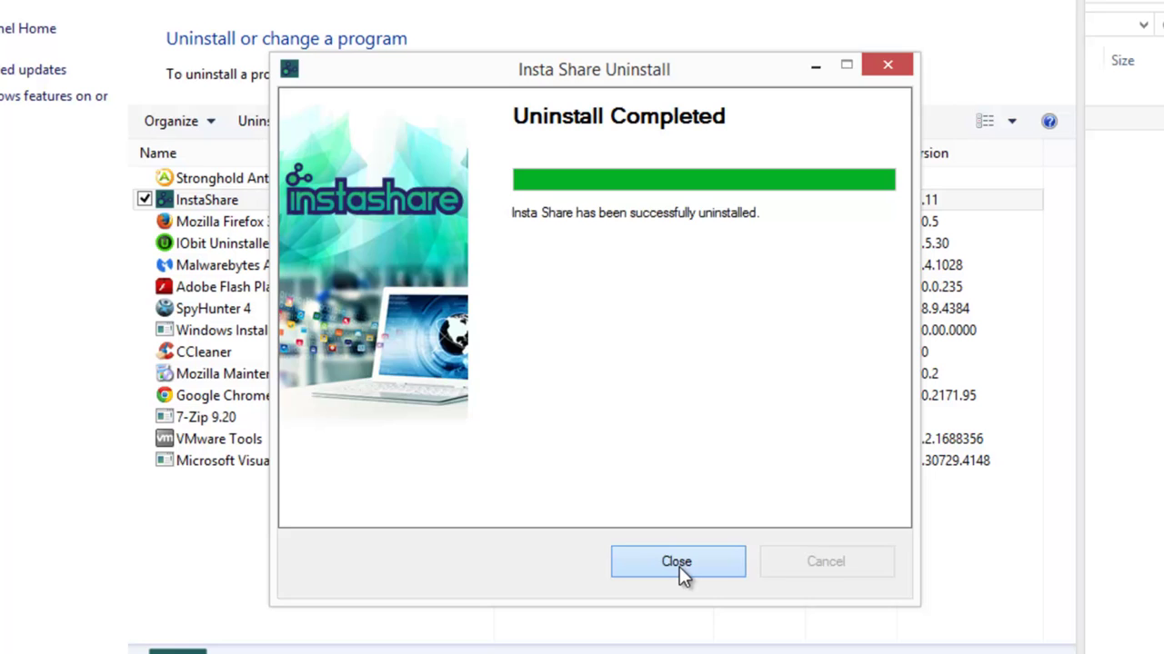
{"action": "left_click", "coordinate": [679, 566]}
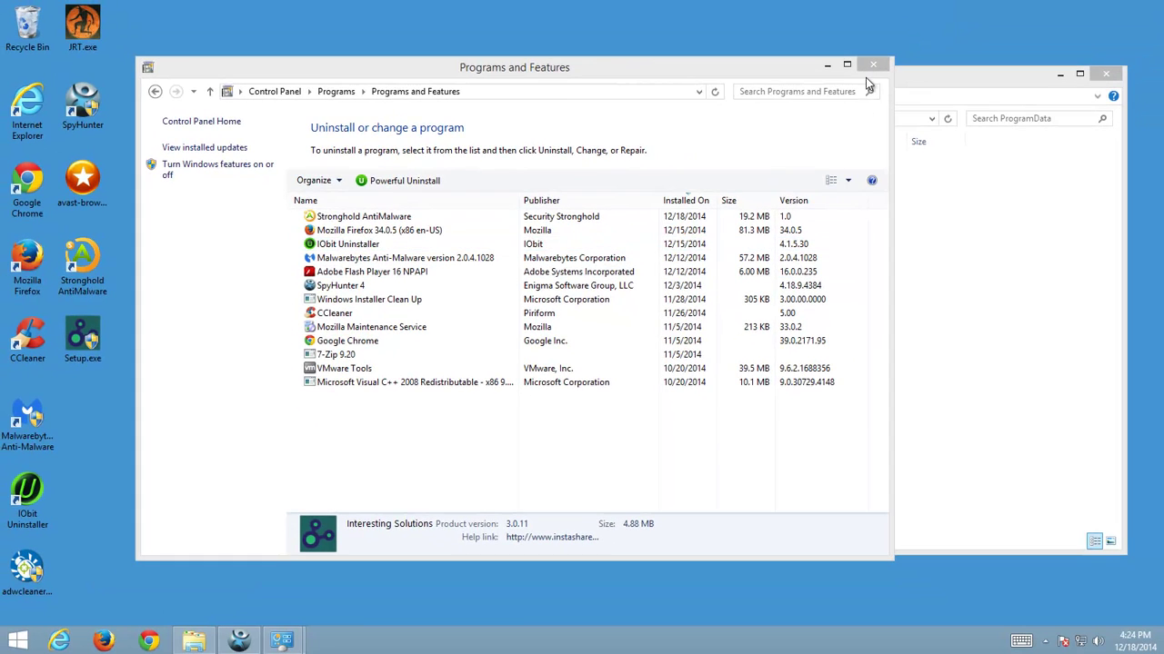
Close the programs list and ProgramData windows, then refresh the desktop
{"action": "left_click", "coordinate": [866, 62]}
{"action": "left_click_drag", "start_coordinate": [924, 80], "coordinate": [761, 76]}
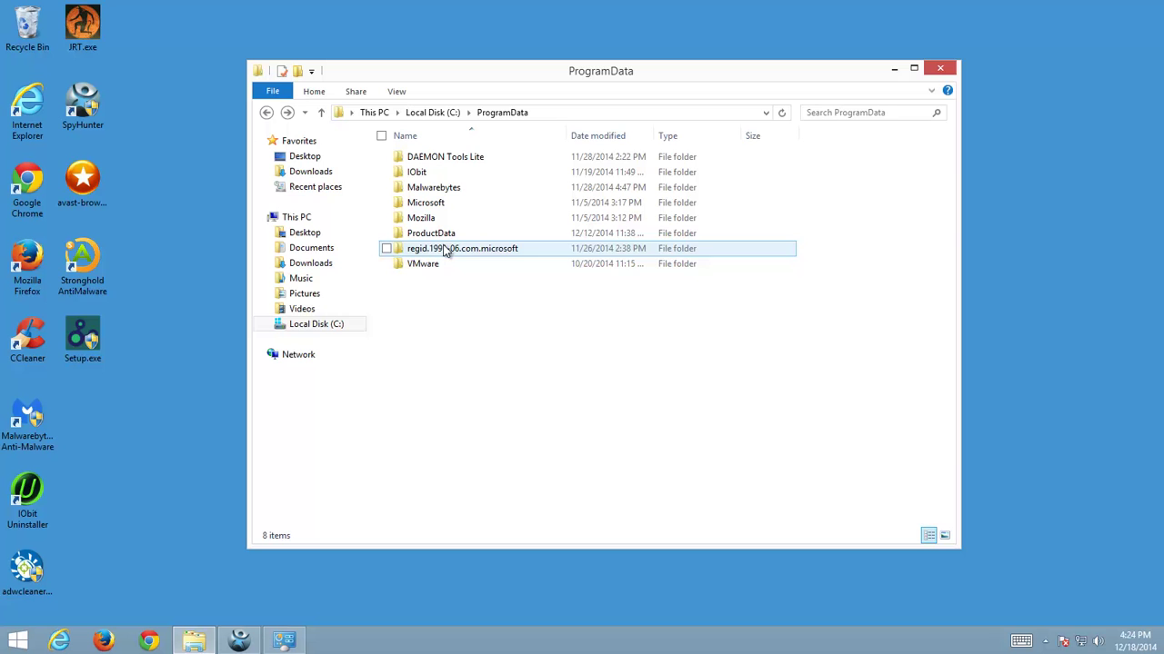
{"action": "left_click", "coordinate": [940, 69]}
{"action": "right_click", "coordinate": [326, 174]}
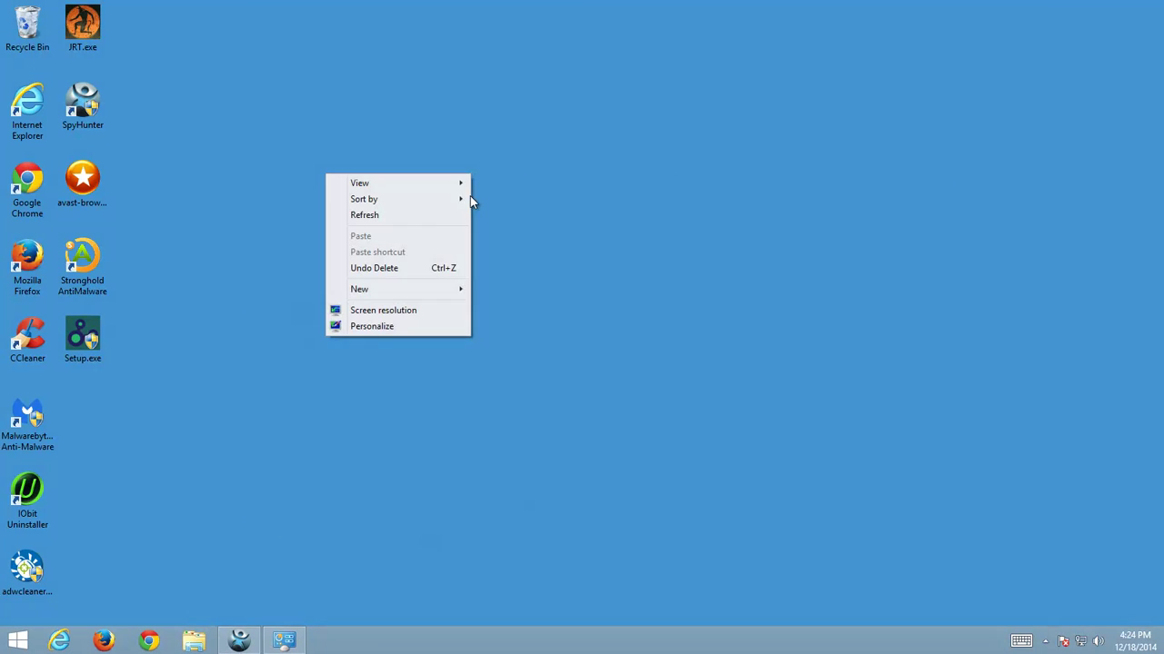
{"action": "left_click", "coordinate": [382, 214]}
In SpyHunter 4's scan results, expand and collapse the Adware.Neurowise and Adware.Insta Share (19 infections) entries
{"action": "left_click", "coordinate": [238, 640]}
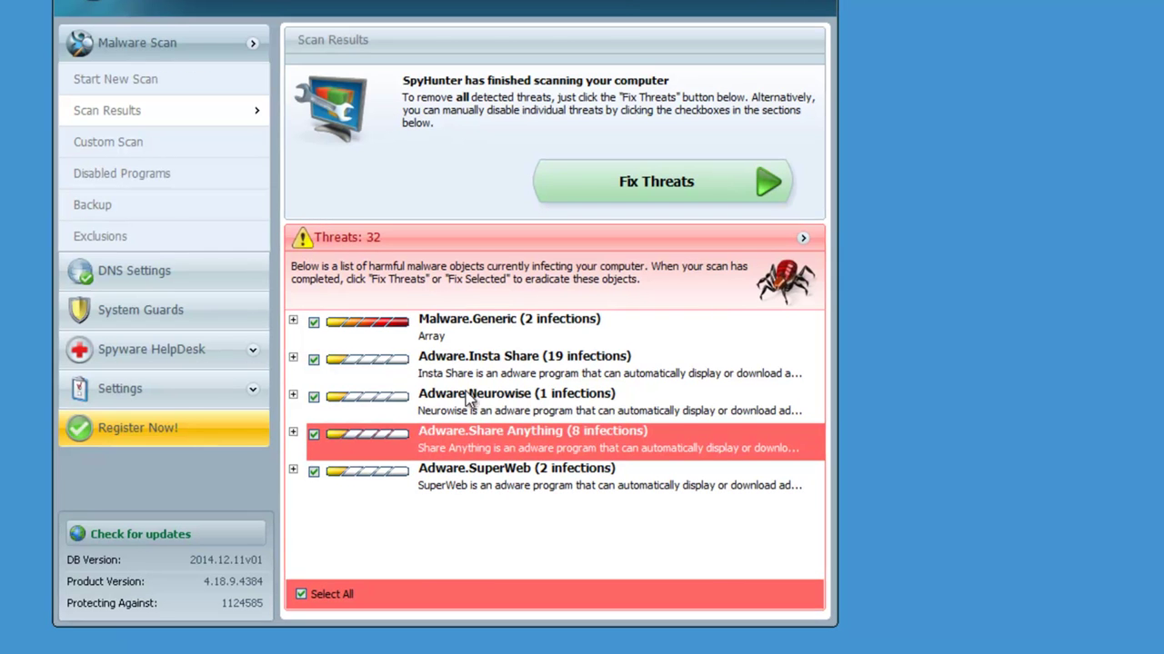
{"action": "left_click", "coordinate": [494, 421]}
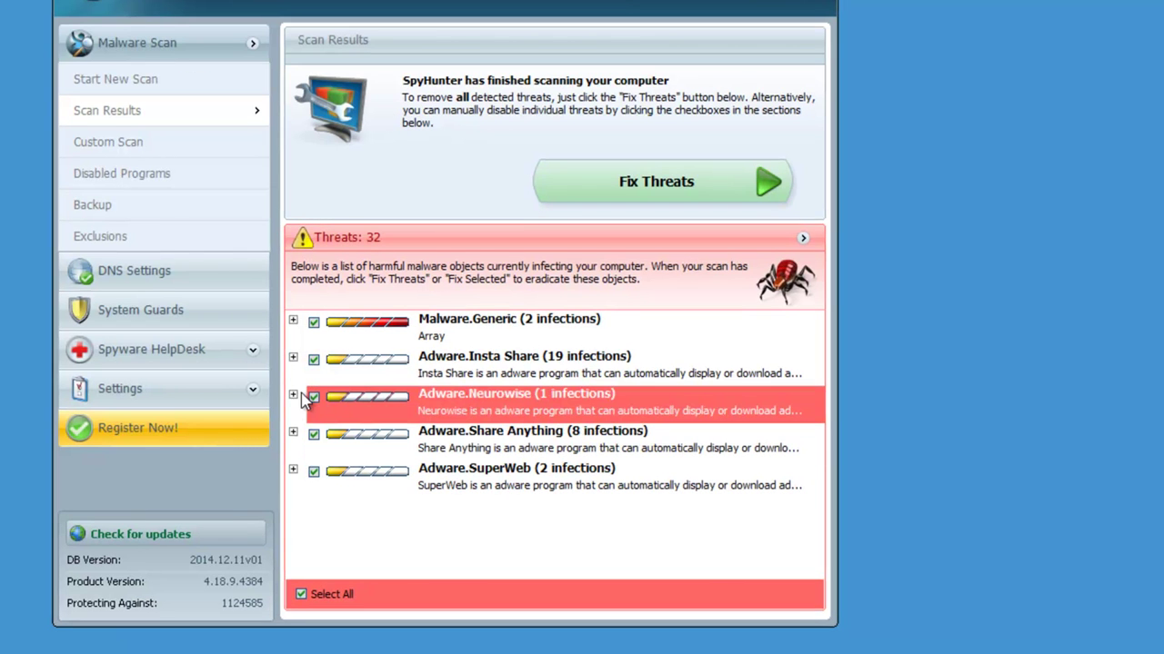
{"action": "left_click", "coordinate": [293, 397]}
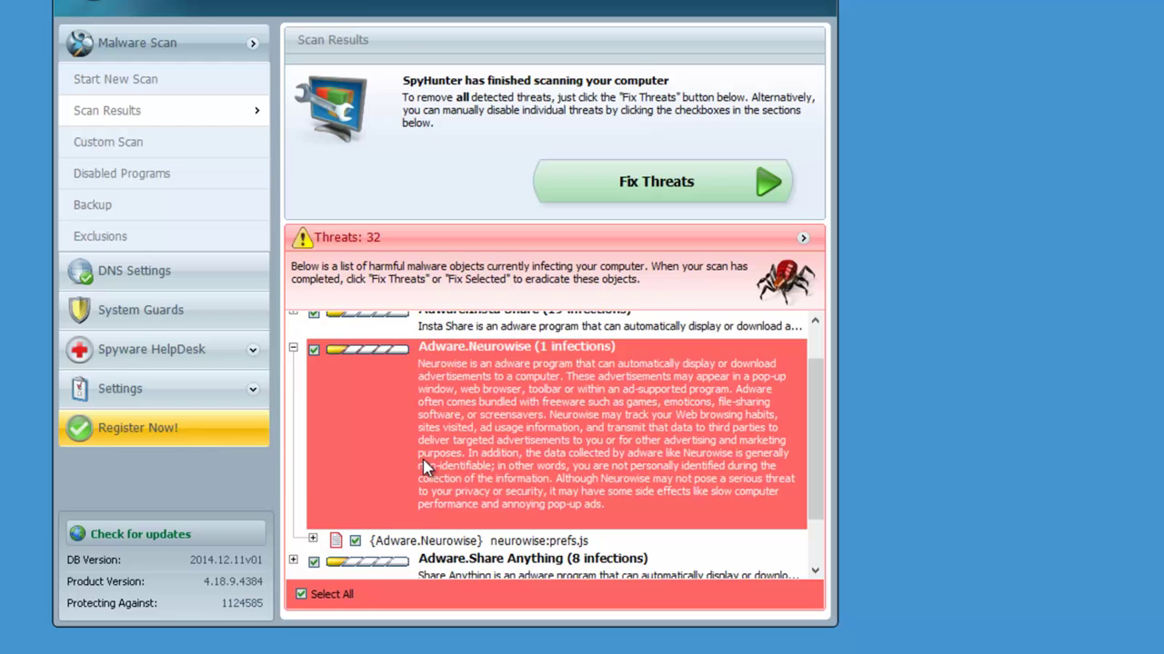
{"action": "scroll", "coordinate": [384, 435], "scroll_direction": "up", "scroll_amount": 1}
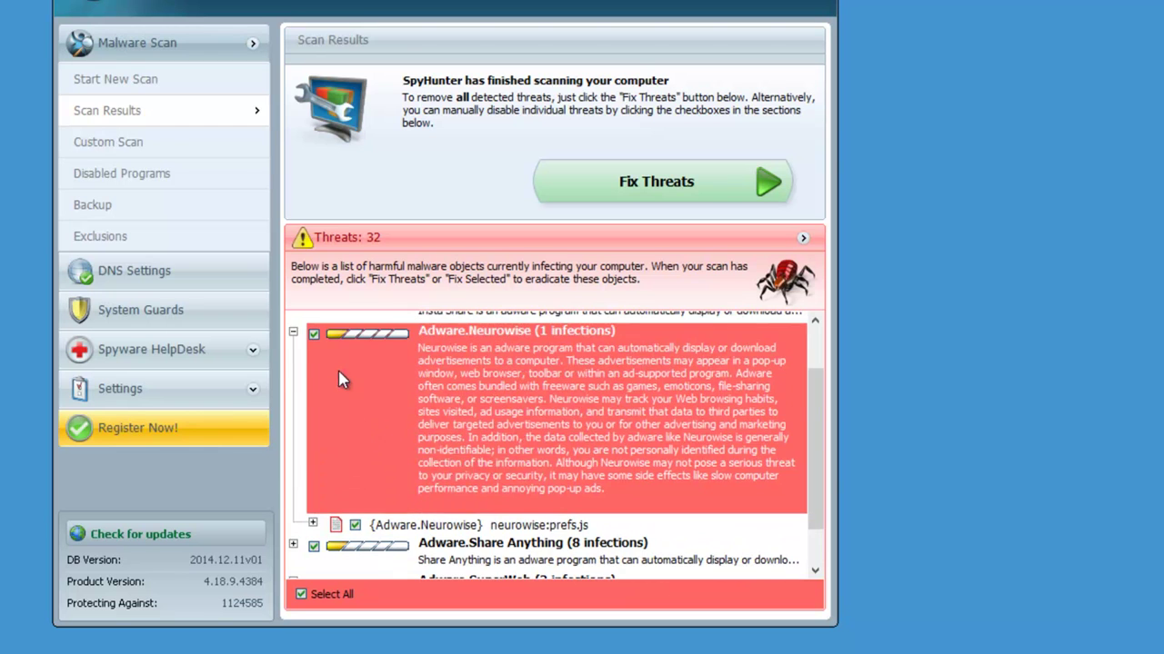
{"action": "scroll", "coordinate": [338, 380], "scroll_direction": "up", "scroll_amount": 2}
{"action": "left_click", "coordinate": [293, 359]}
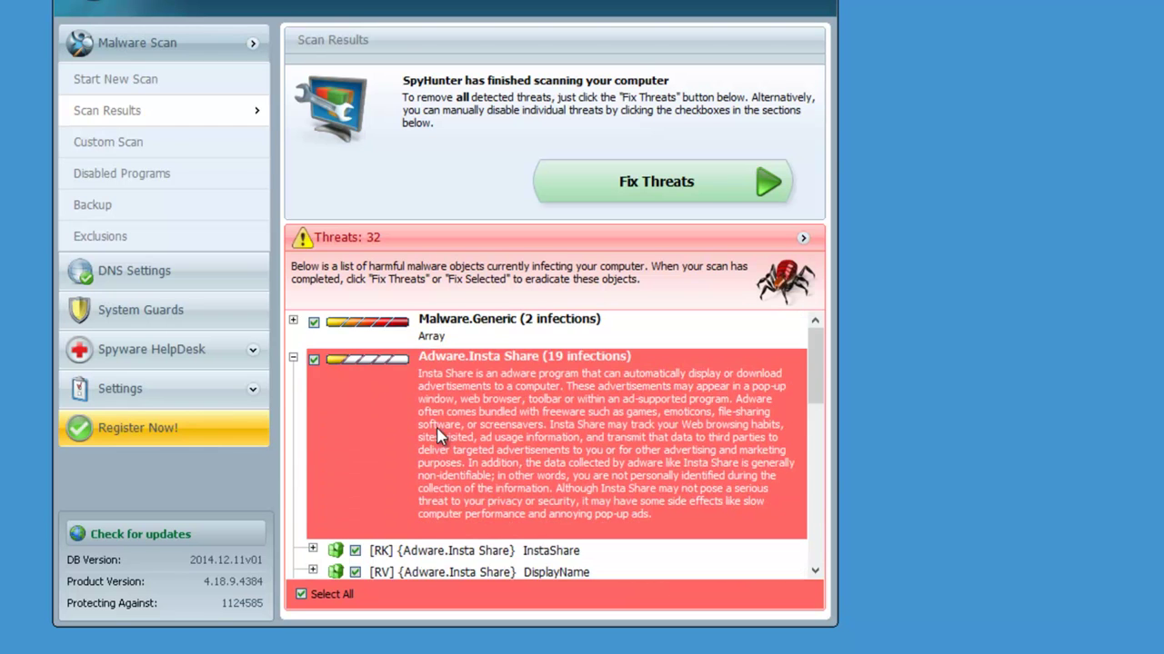
{"action": "scroll", "coordinate": [458, 444], "scroll_direction": "down", "scroll_amount": 5}
{"action": "scroll", "coordinate": [470, 459], "scroll_direction": "down", "scroll_amount": 3}
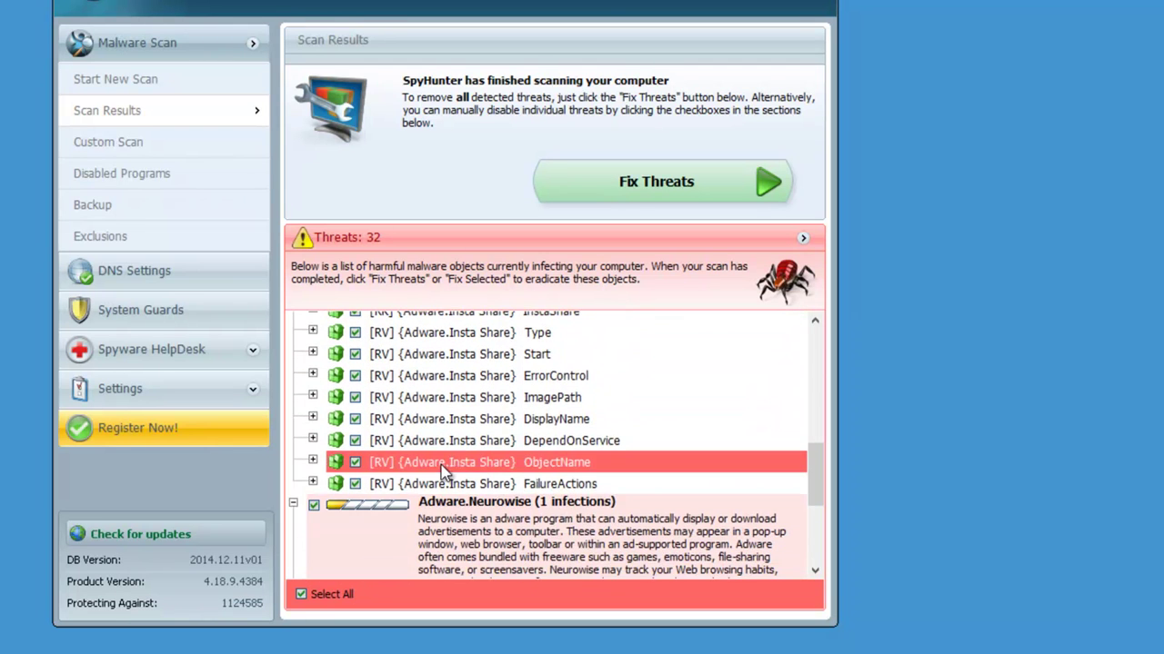
{"action": "scroll", "coordinate": [445, 454], "scroll_direction": "up", "scroll_amount": 6}
{"action": "scroll", "coordinate": [445, 445], "scroll_direction": "up", "scroll_amount": 3}
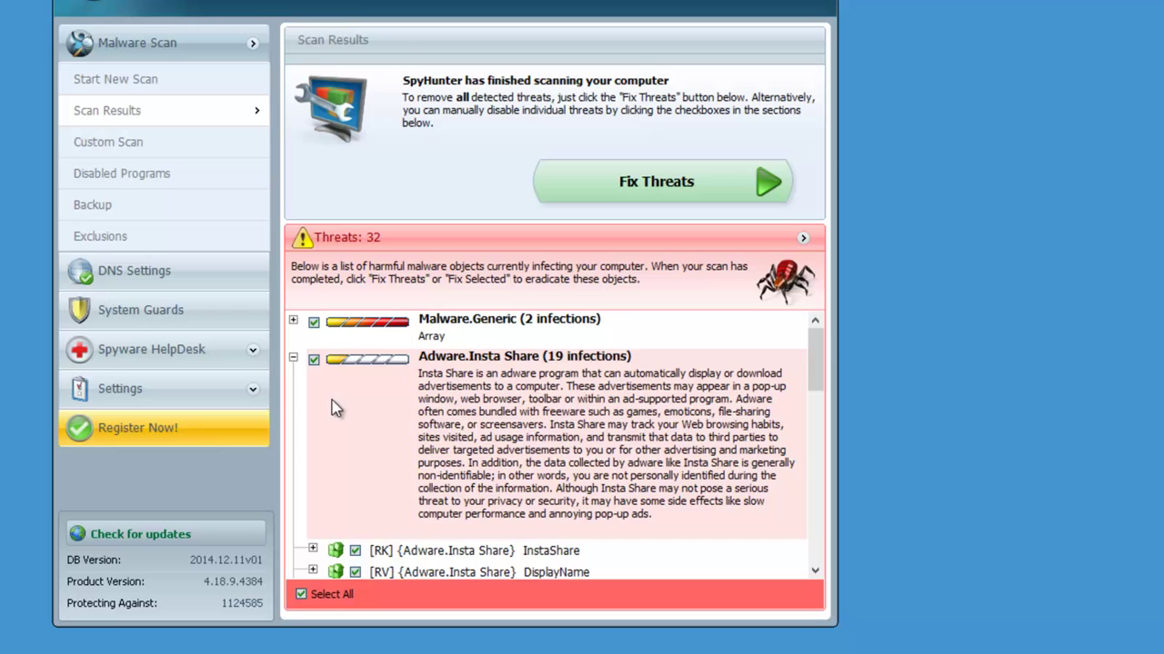
{"action": "left_click", "coordinate": [292, 358]}
{"action": "left_click", "coordinate": [293, 396]}
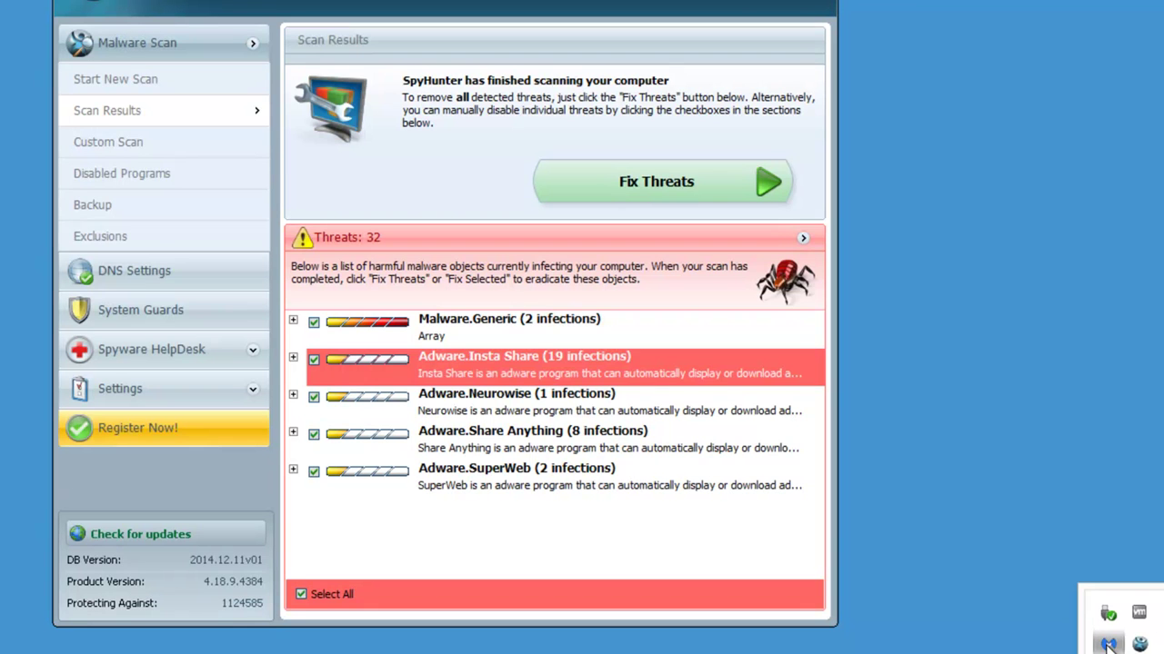
Quarantine all 16 InstaShare detections in Malwarebytes with Apply Actions, then close it
{"action": "double_click", "coordinate": [1109, 642]}
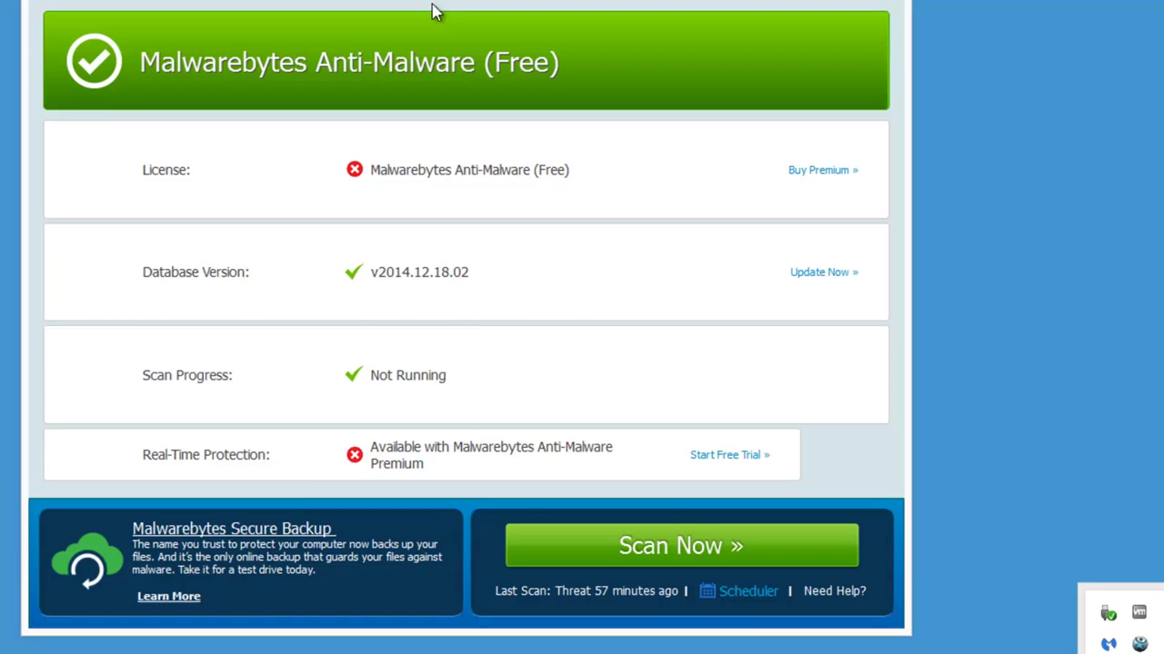
{"action": "left_click", "coordinate": [453, 3]}
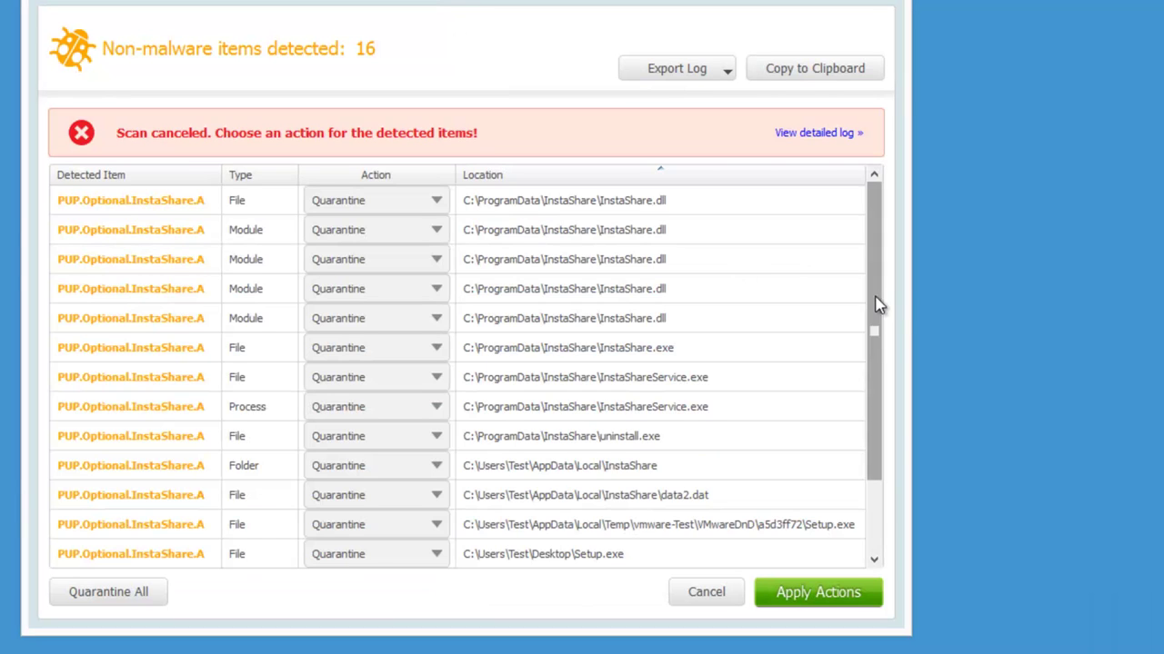
{"action": "left_click_drag", "start_coordinate": [878, 304], "coordinate": [874, 397]}
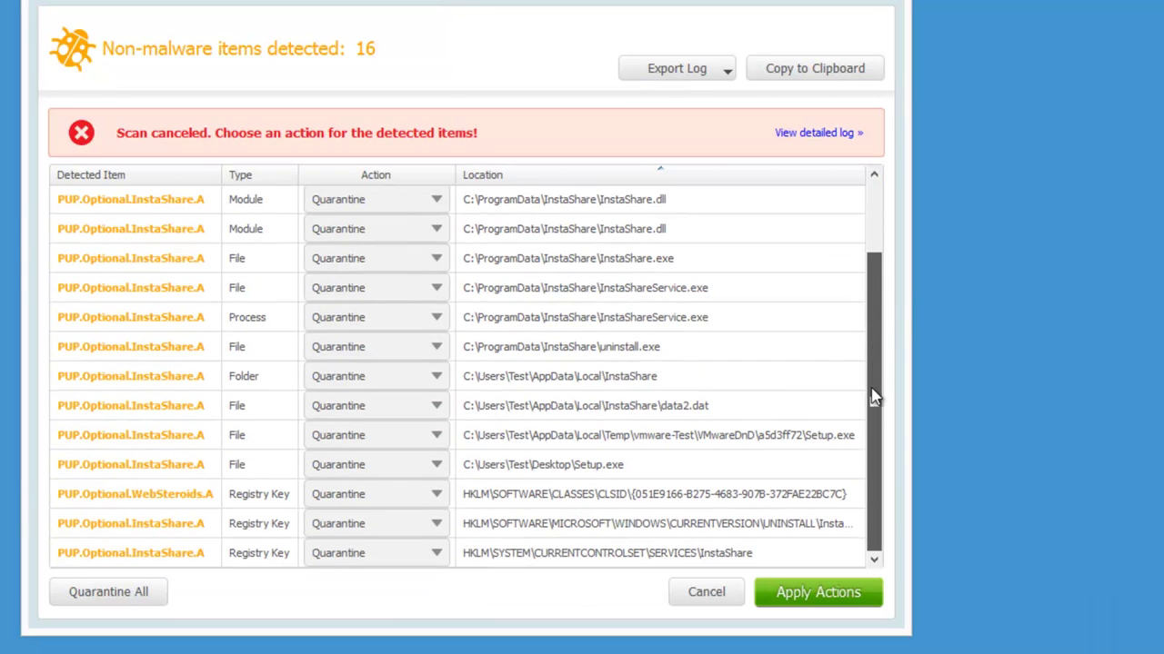
{"action": "left_click", "coordinate": [582, 462]}
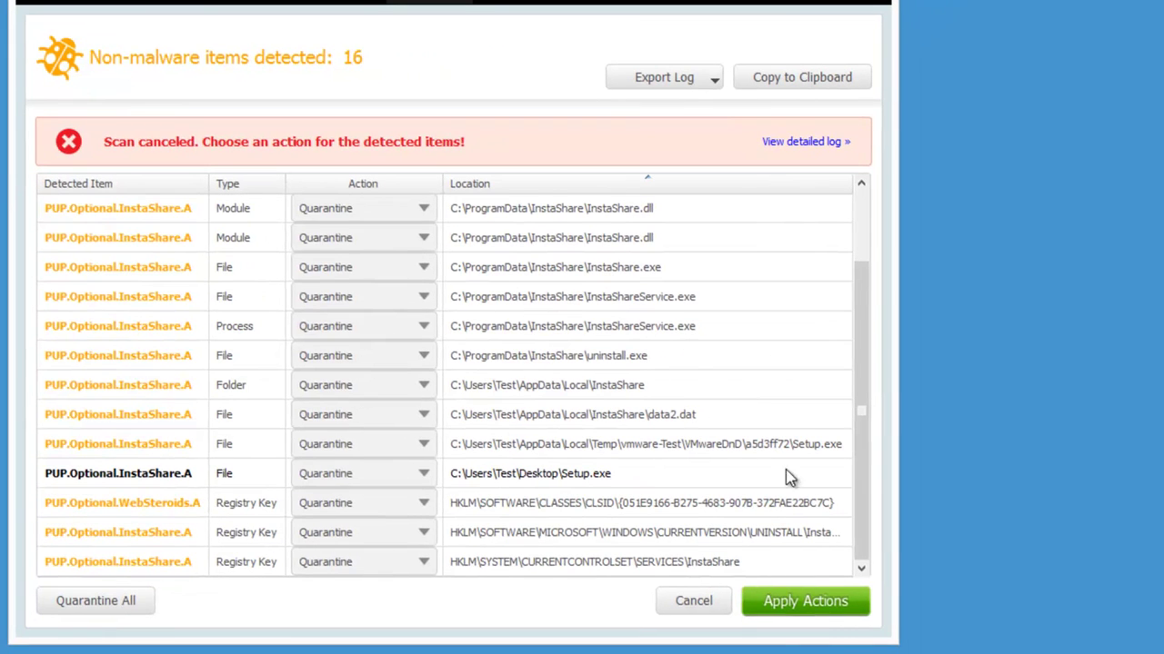
{"action": "left_click", "coordinate": [845, 616]}
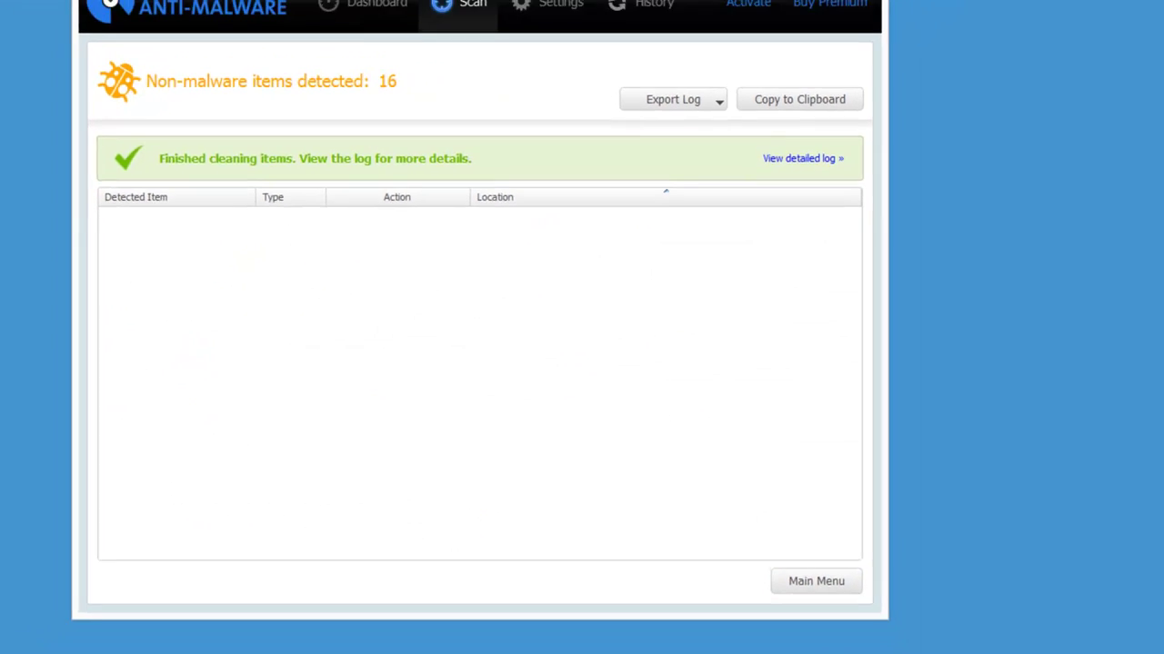
{"action": "left_click", "coordinate": [850, 29]}
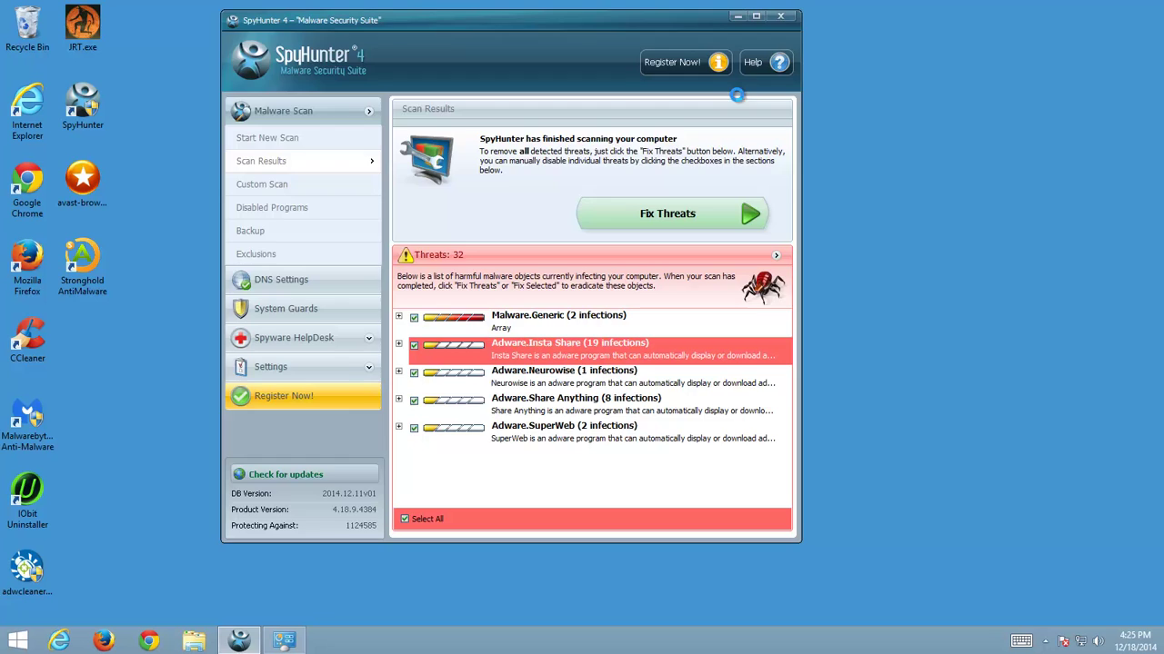
Close SpyHunter 4, refresh the desktop and launch CCleaner
{"action": "left_click", "coordinate": [780, 16]}
{"action": "right_click", "coordinate": [296, 316]}
{"action": "left_click", "coordinate": [250, 361]}
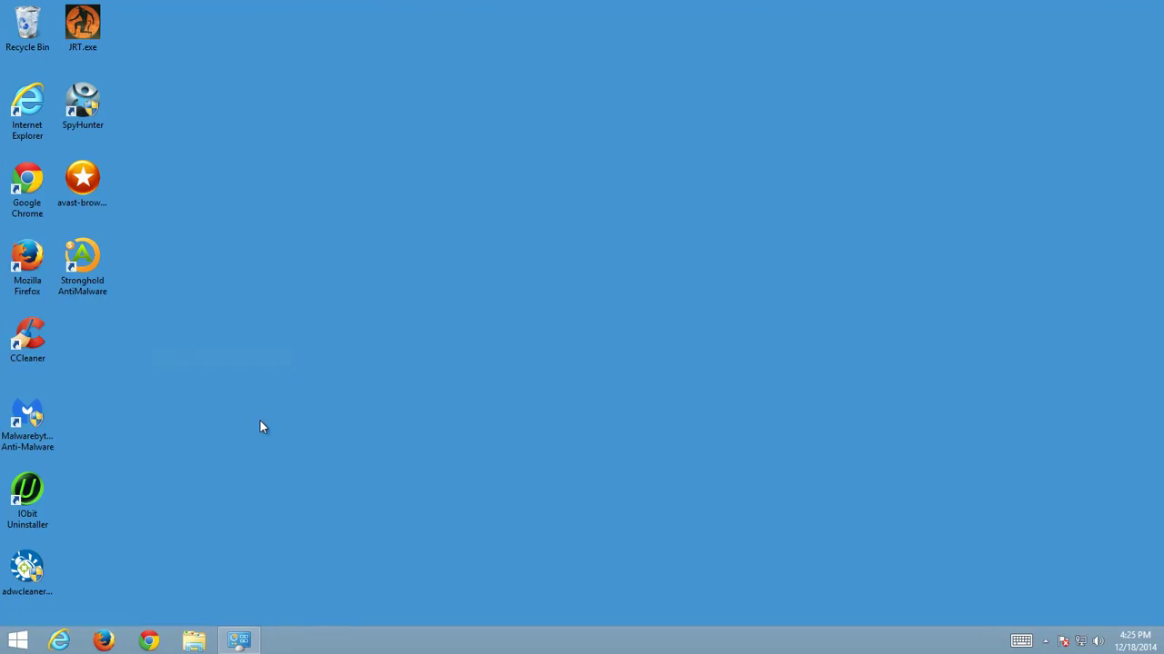
{"action": "left_click", "coordinate": [36, 338]}
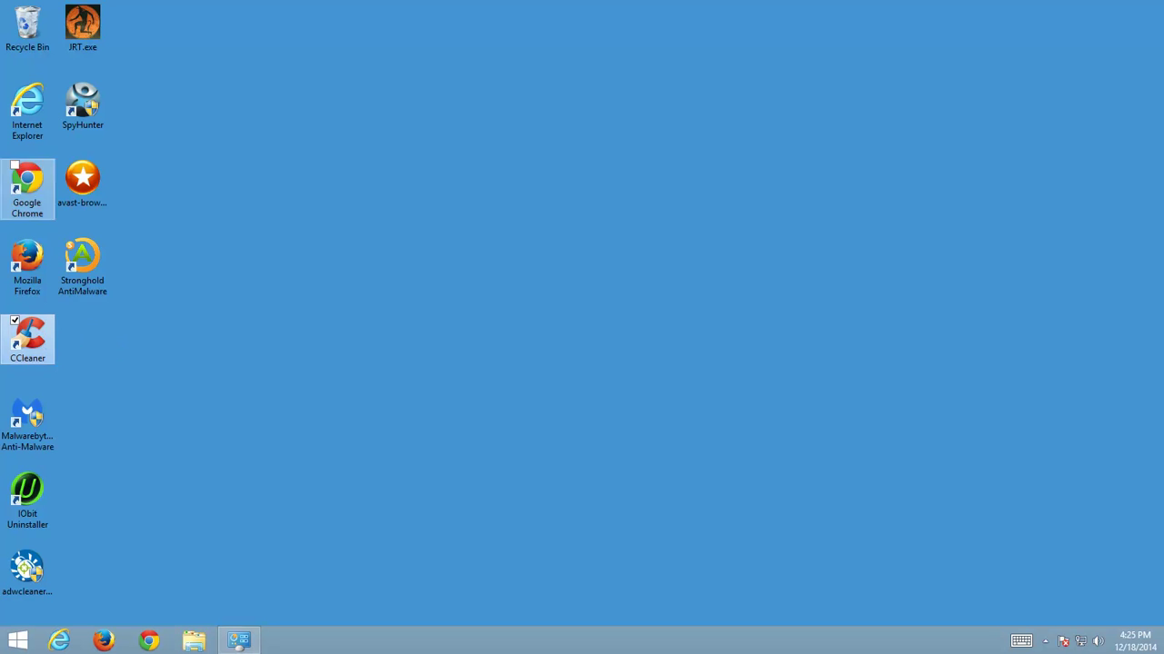
Scan the registry in CCleaner and fix the four issues, including InstaShare's uninstall.exe path
{"action": "right_click", "coordinate": [218, 219]}
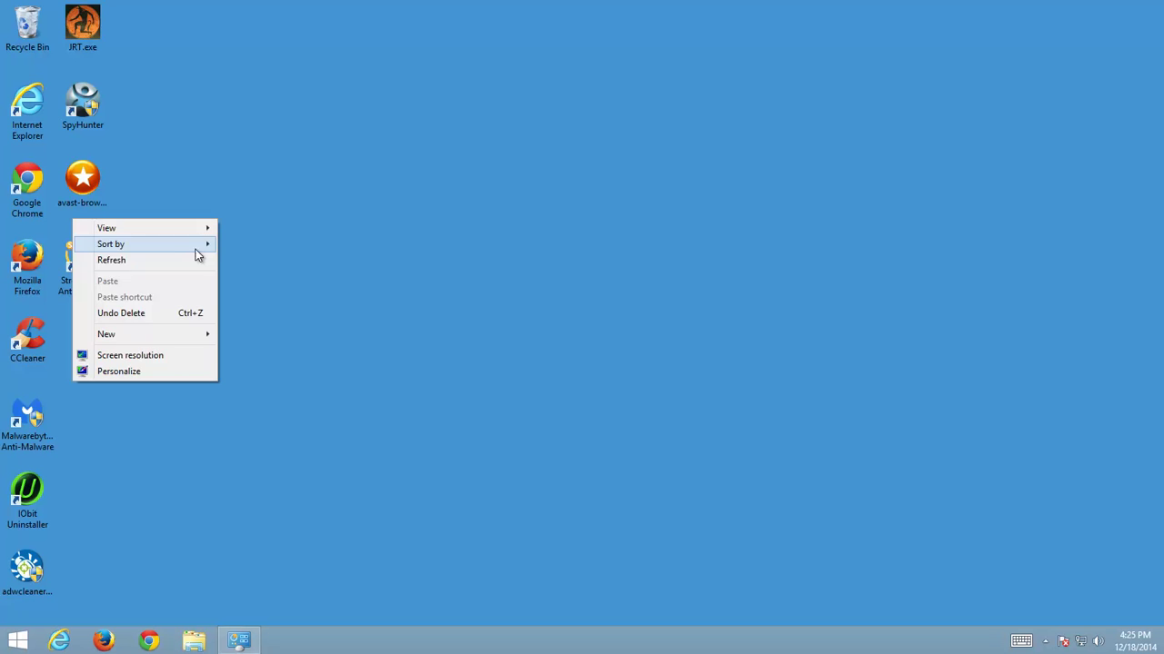
{"action": "left_click", "coordinate": [184, 257]}
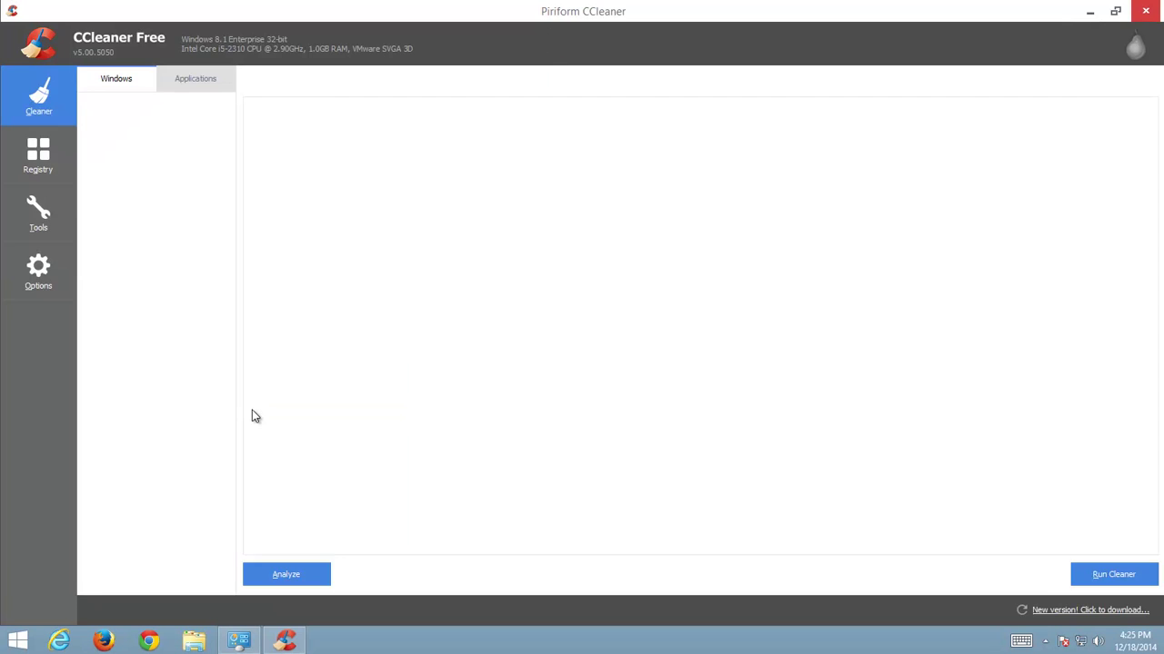
{"action": "left_click", "coordinate": [38, 156]}
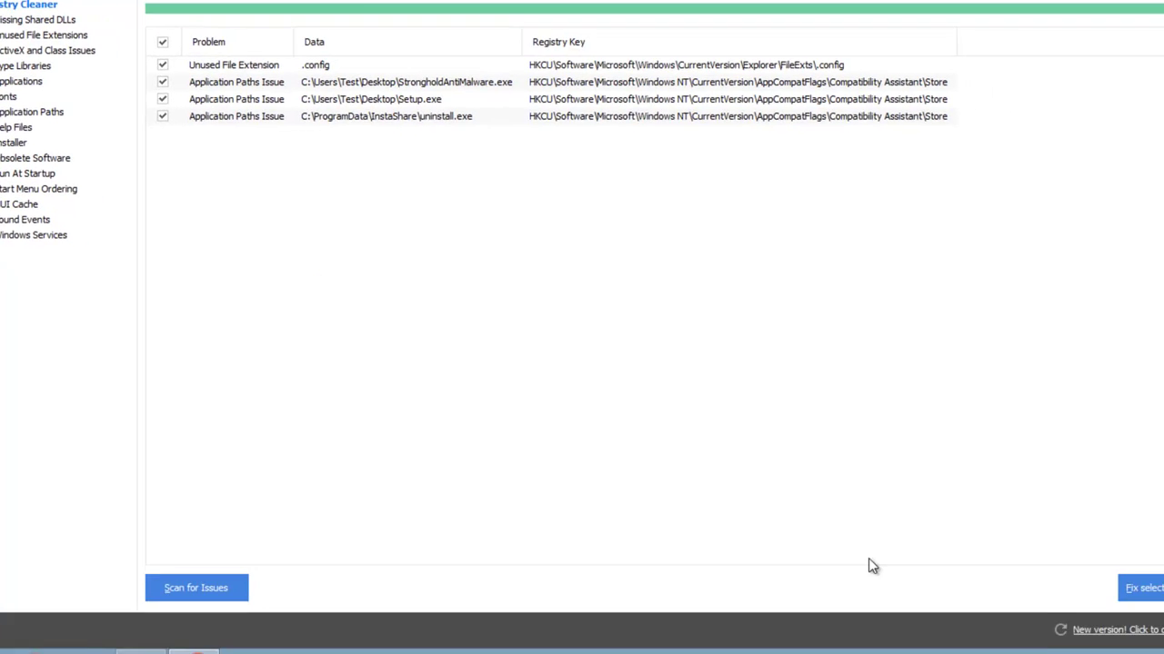
{"action": "left_click", "coordinate": [1148, 589]}
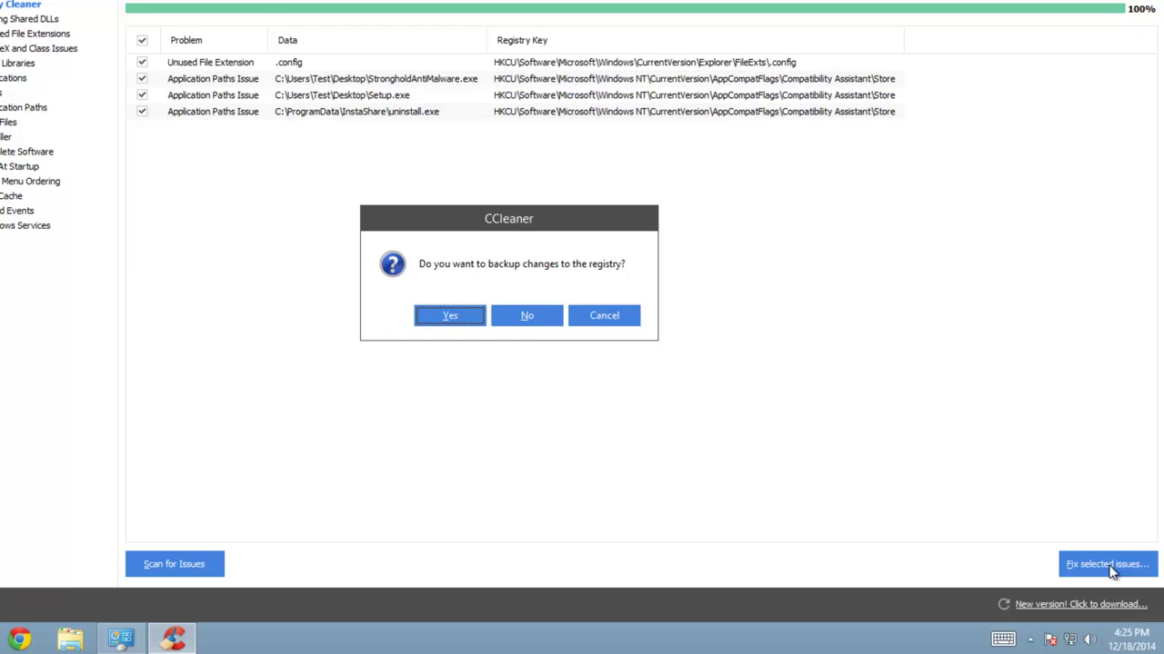